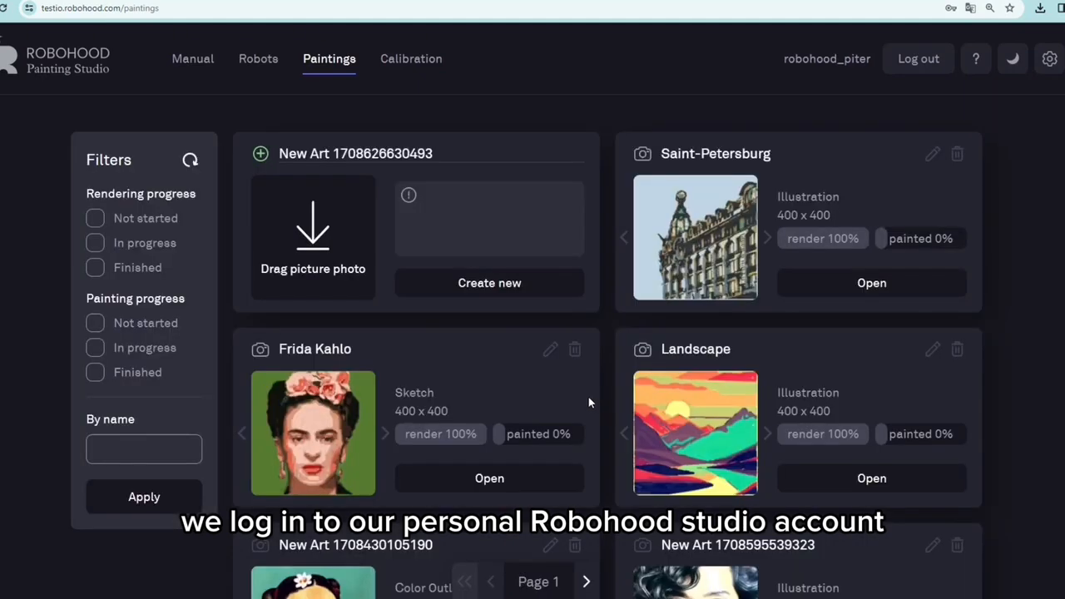
Create a new painting from the portrait image 93294247-dd24-49ba-8f84-0768f9e781ed.
click(875, 285)
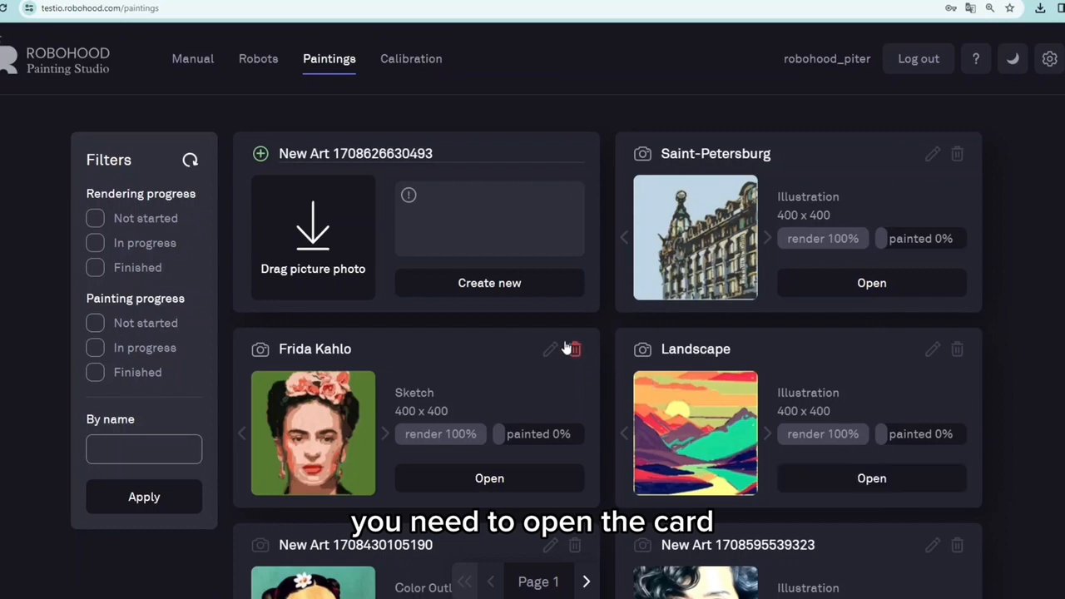
click(338, 257)
click(223, 231)
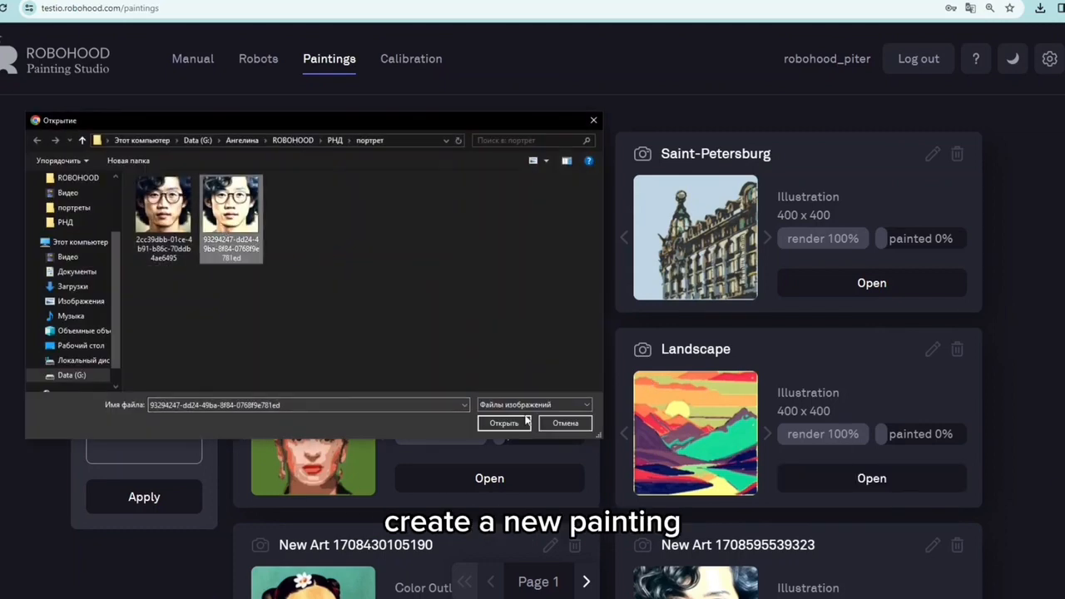
click(503, 424)
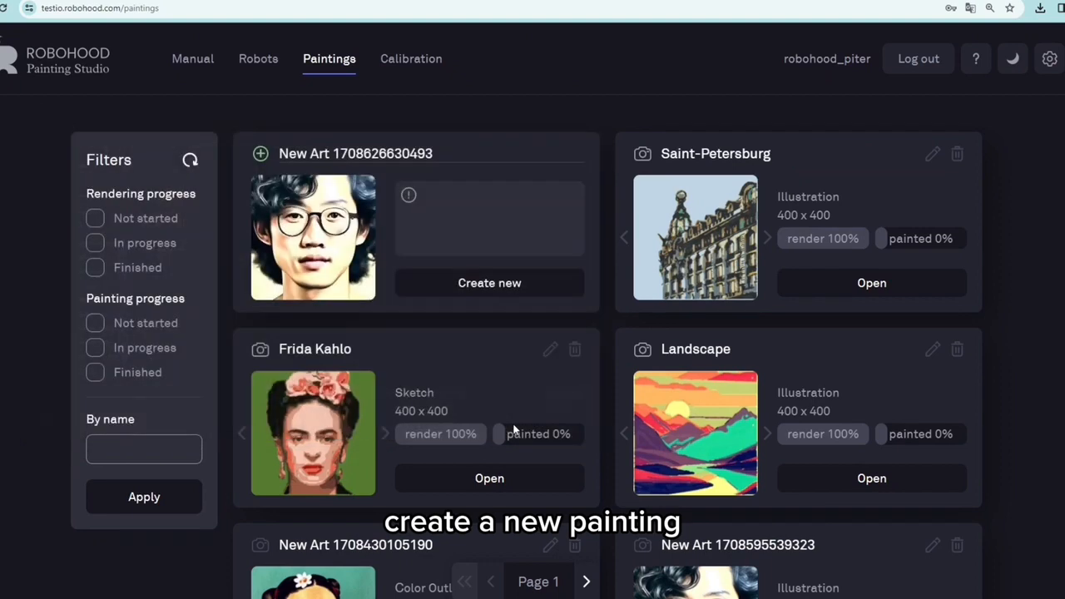
click(509, 284)
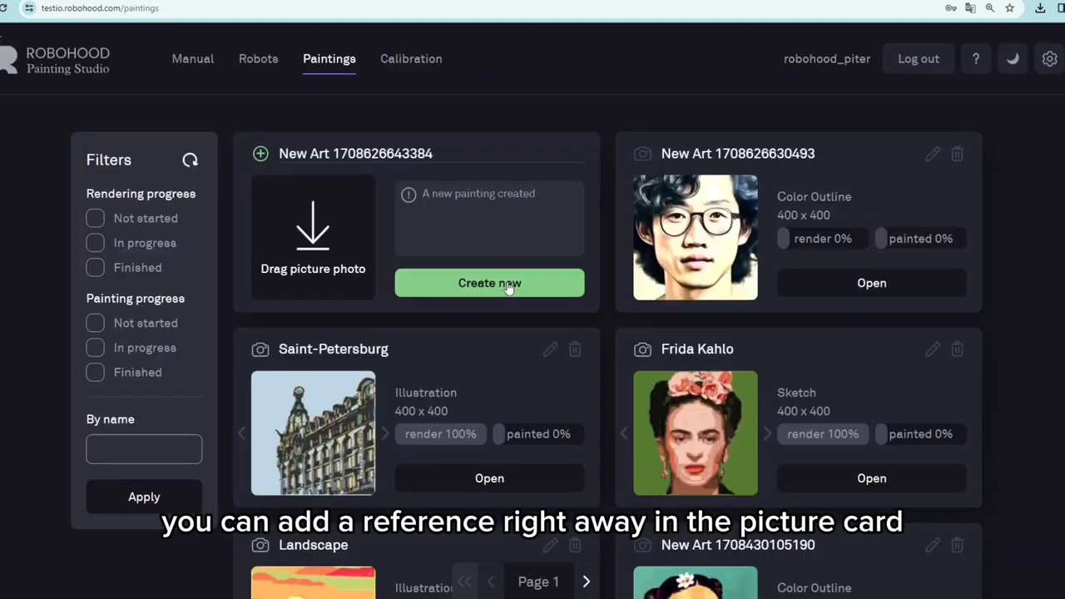
Open the newly created portrait painting and start rendering it.
click(880, 287)
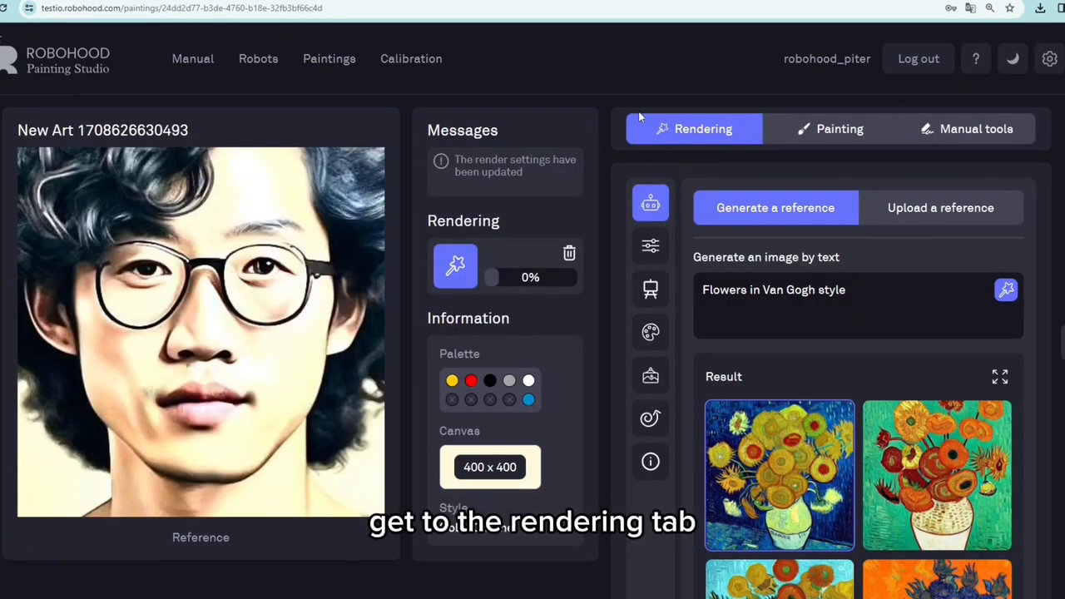
click(456, 266)
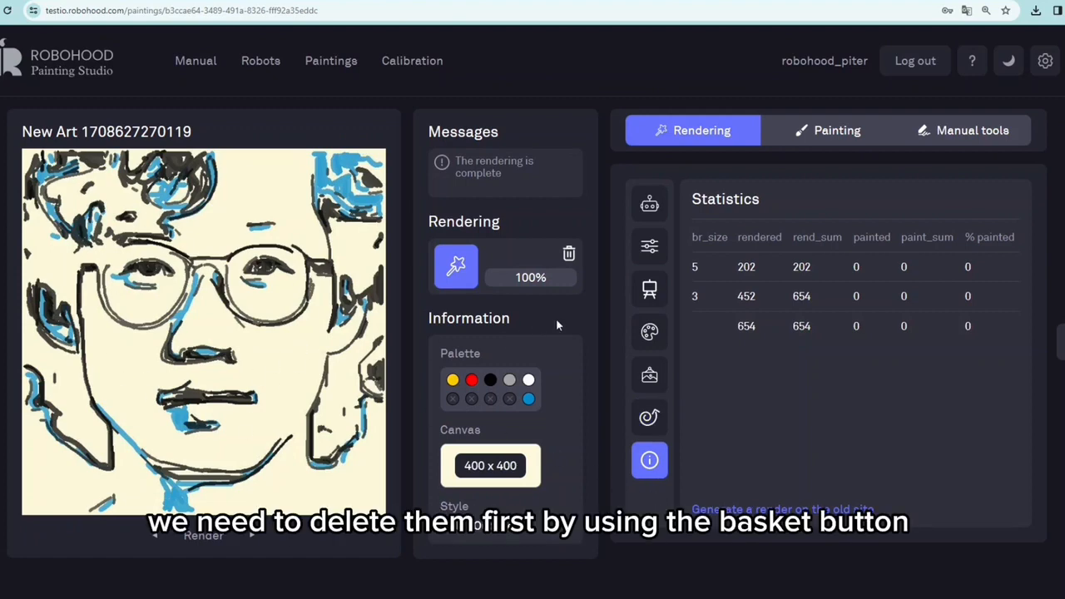
Delete the existing render from the painting and confirm the deletion.
click(570, 255)
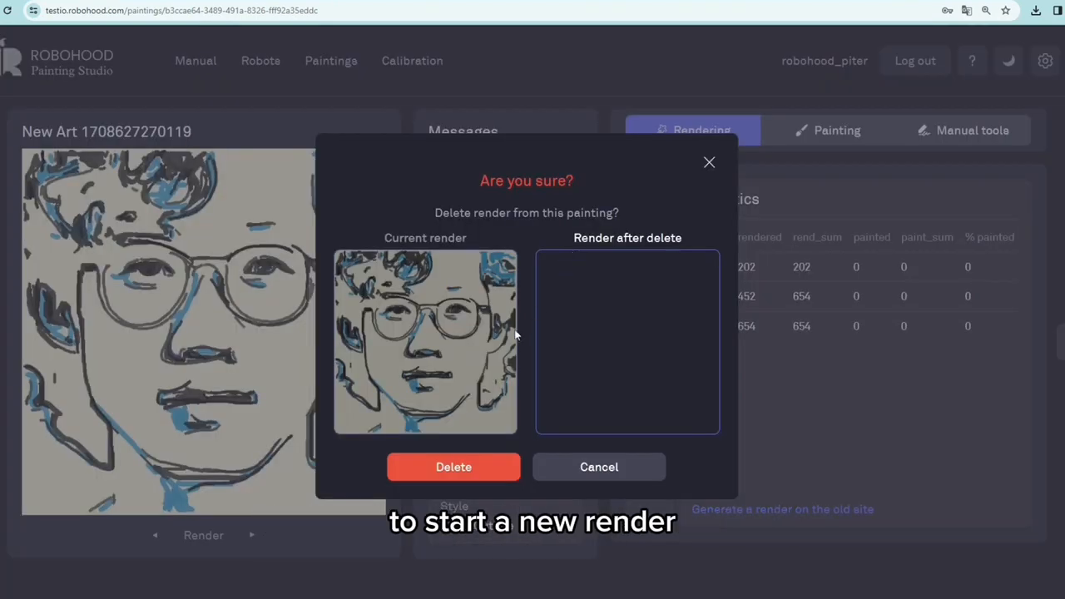
click(454, 467)
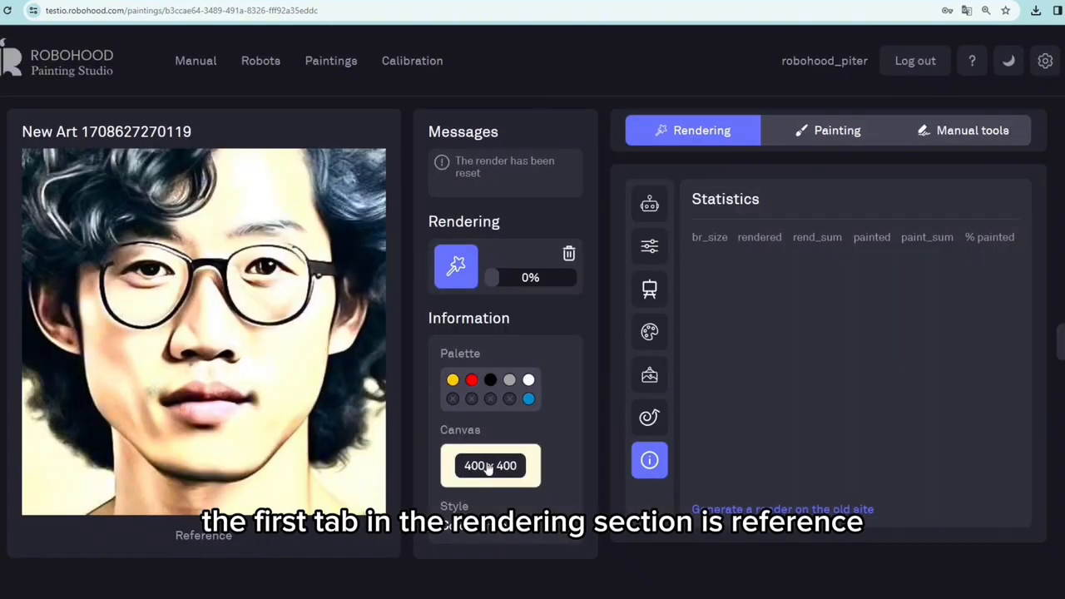
Generate reference images from the text prompt "young guy with curly hair wearing glasses".
click(652, 210)
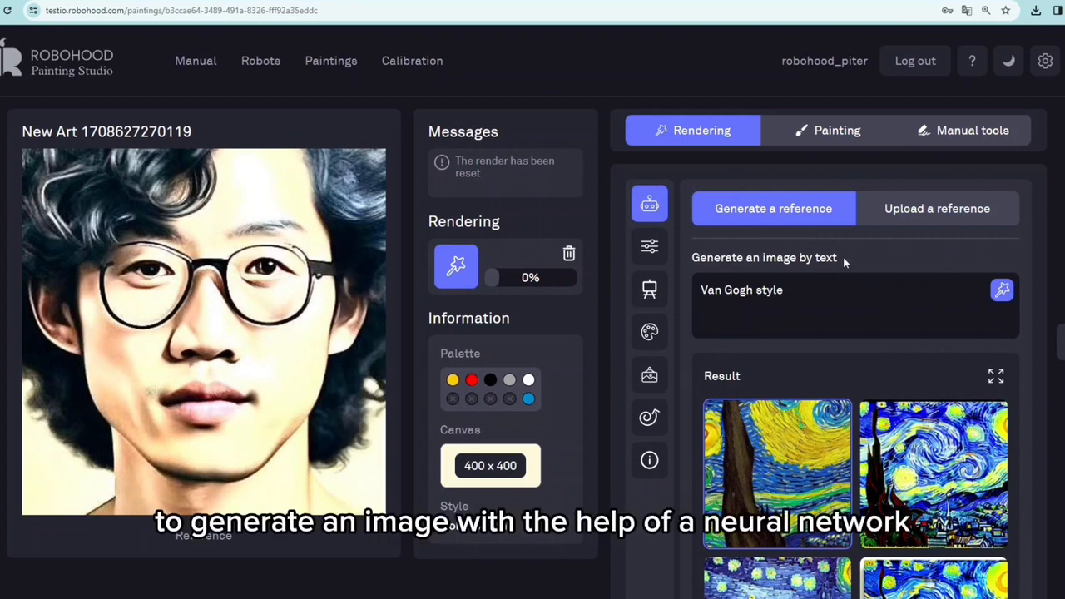
scroll(843, 257, down, 1)
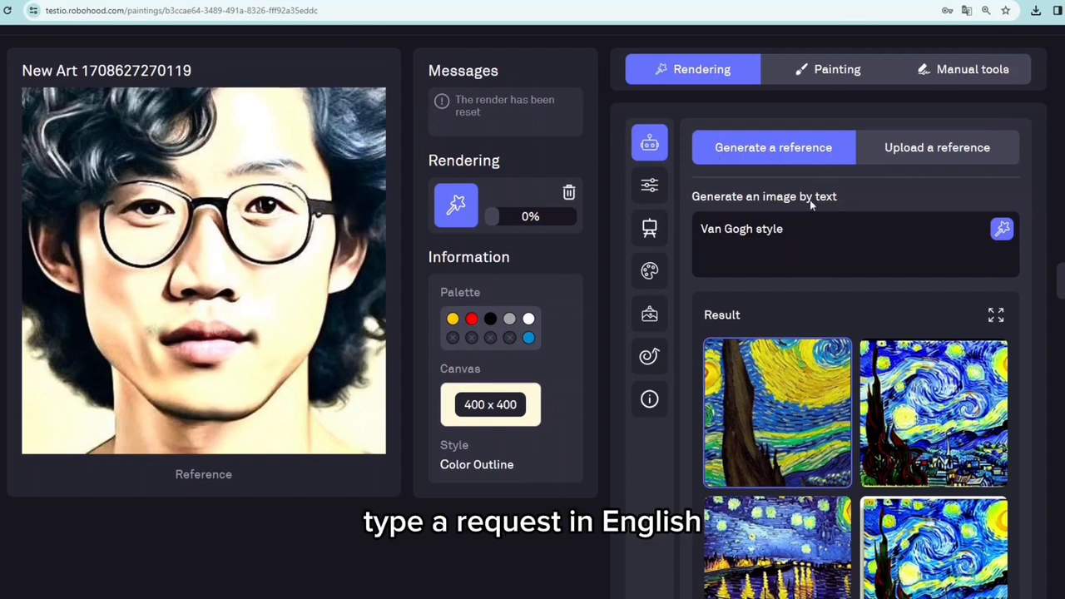
drag(806, 230, 697, 230)
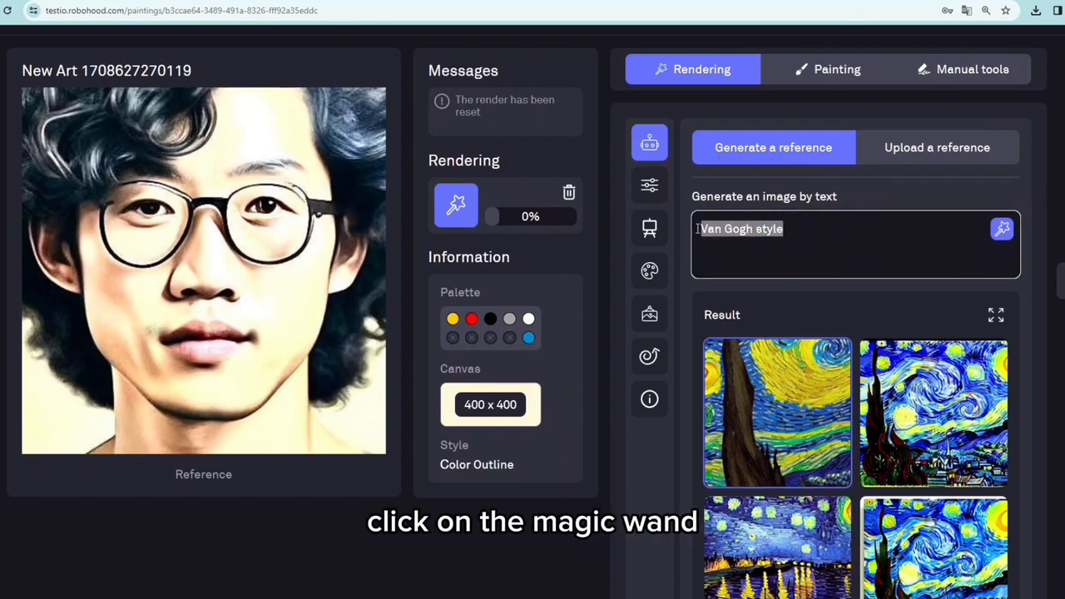
text(young guy with curly hair wearing glasses)
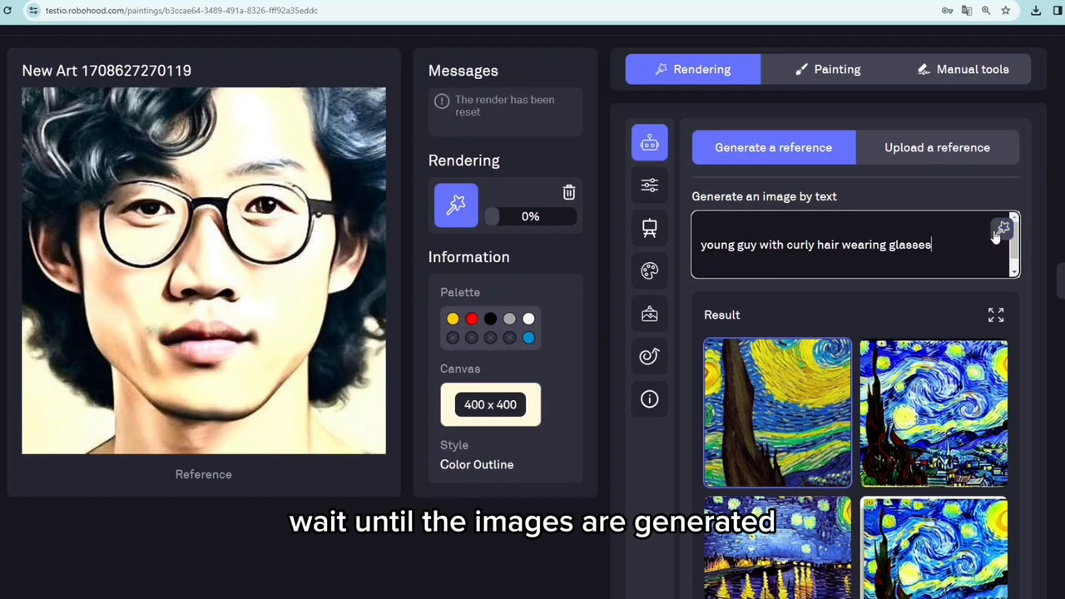
click(1002, 229)
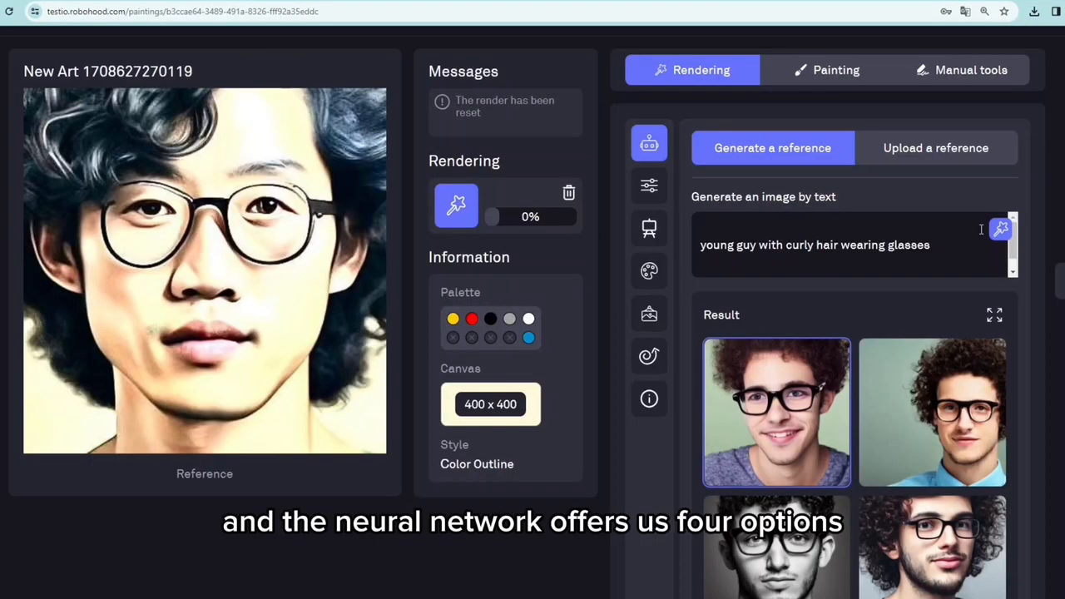
Apply the generated image of the bearded man in the dark red sweater as the painting's reference.
scroll(997, 294, down, 2)
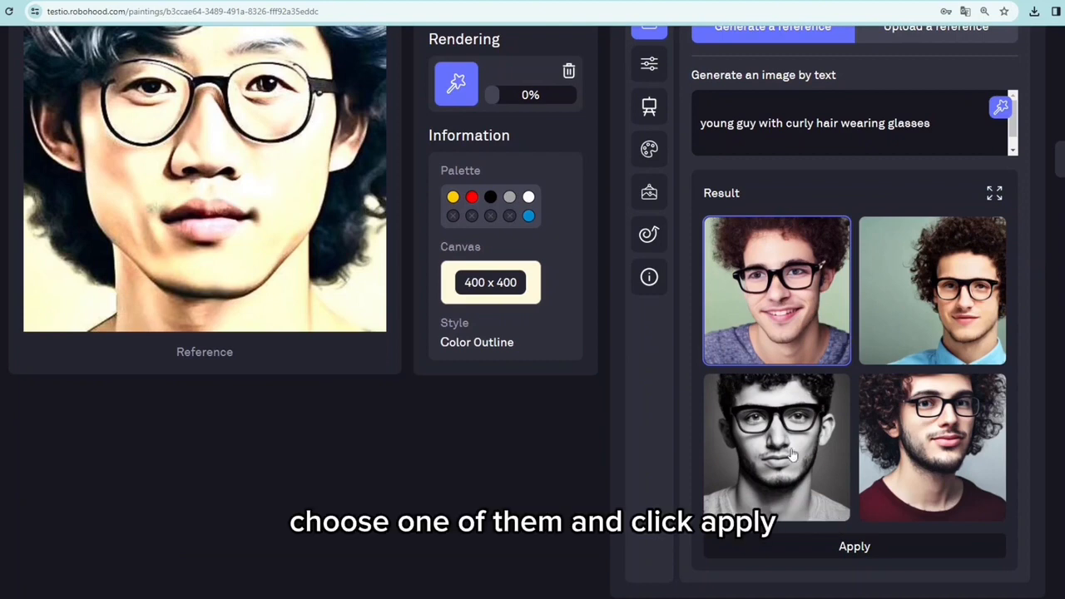
click(915, 452)
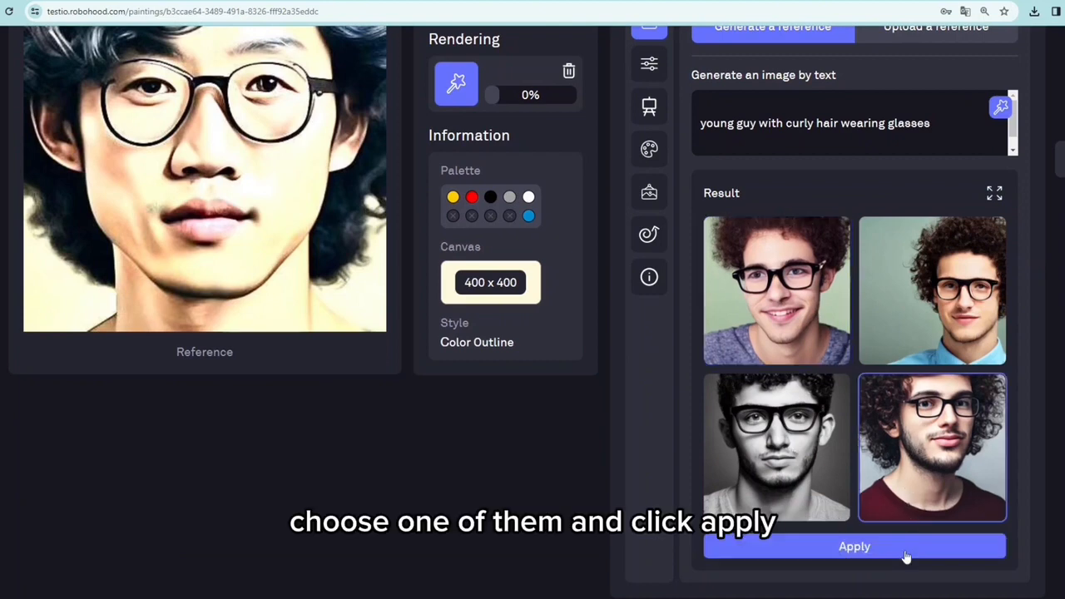
click(904, 547)
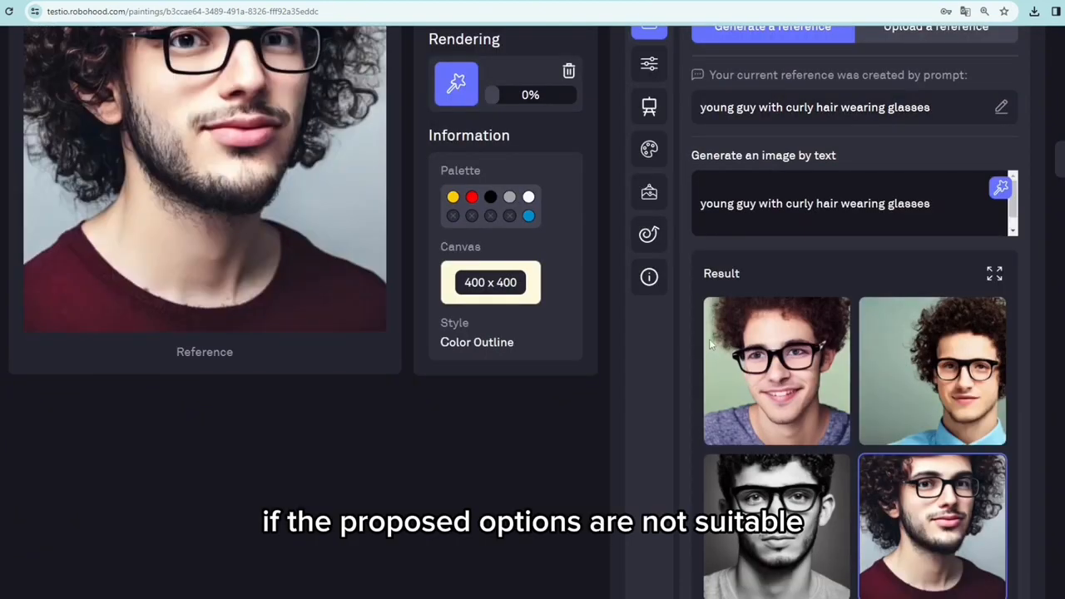
Generate a fresh set of reference images with the same prompt and look through the options.
scroll(687, 361, up, 2)
scroll(738, 340, up, 1)
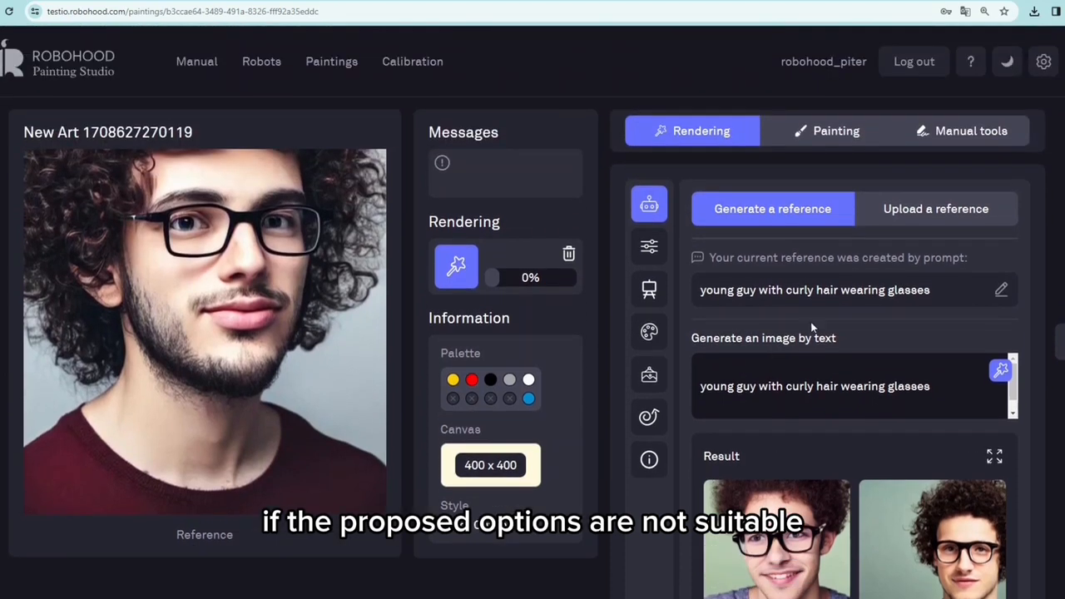
click(1000, 372)
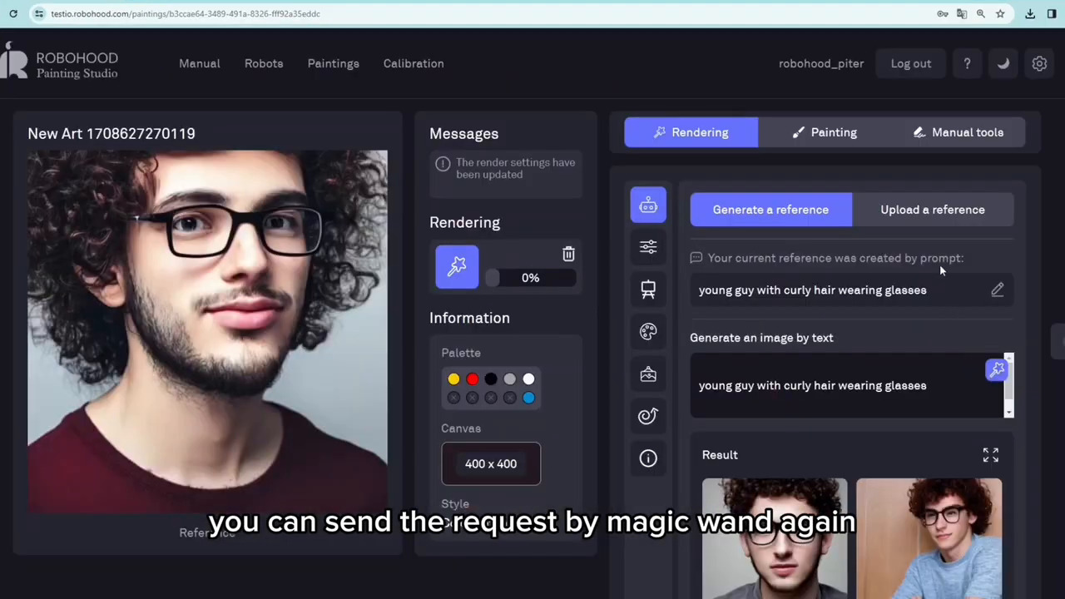
scroll(935, 265, down, 2)
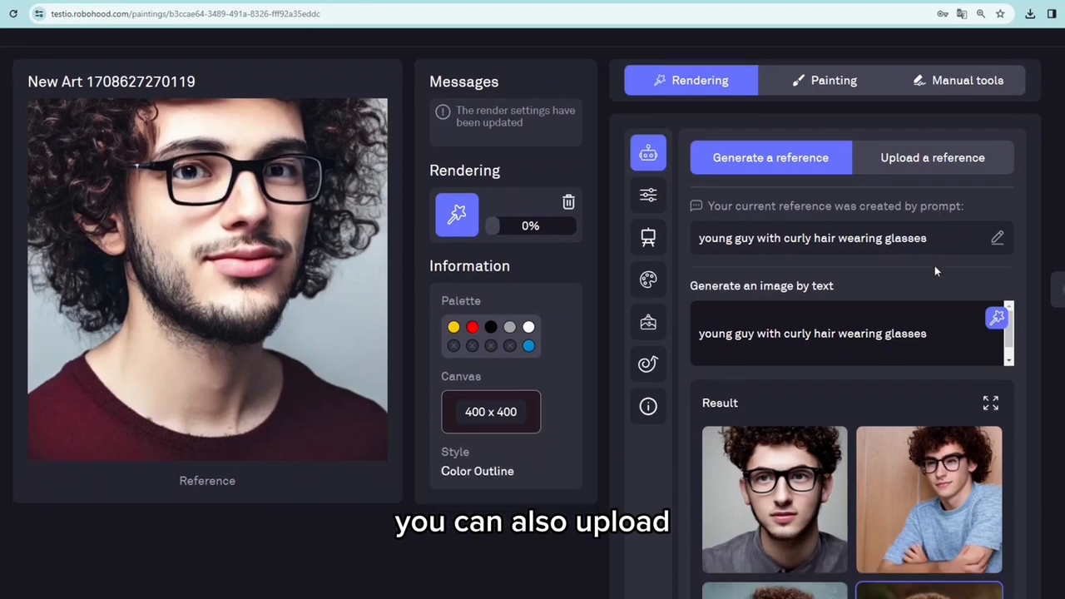
Upload the image 2cc39dbb-01ce-4b91-b86c-70ddb4ae6495 and apply it as the painting's reference.
scroll(934, 266, up, 2)
click(926, 218)
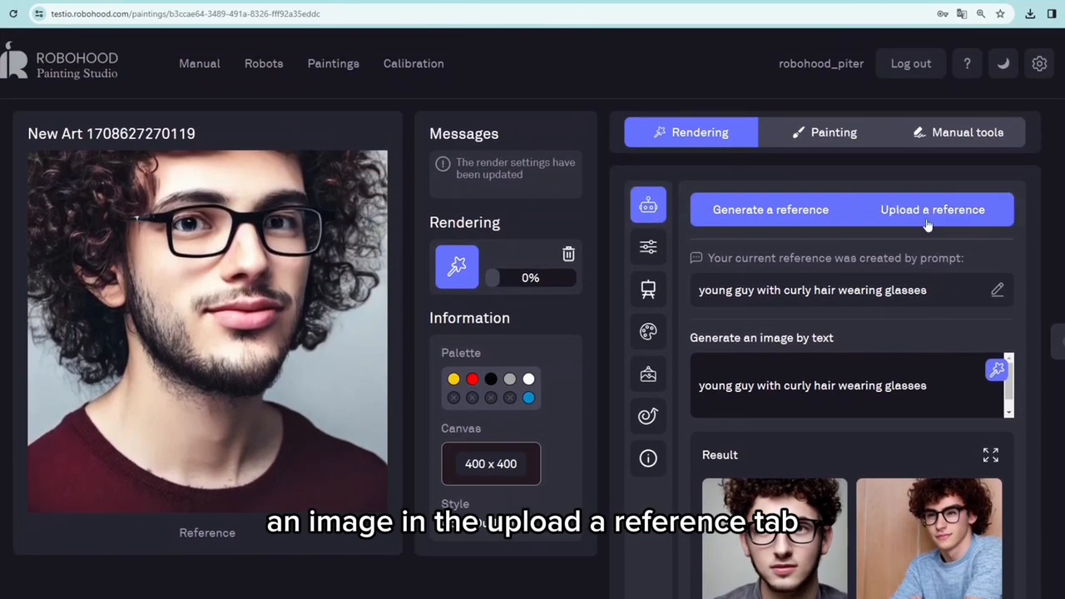
click(801, 333)
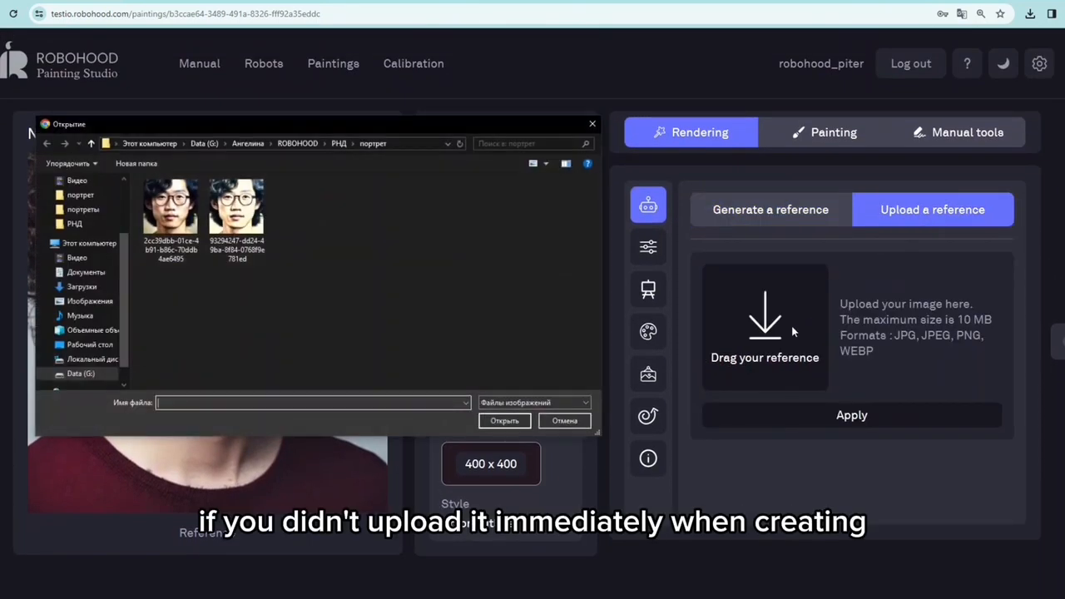
click(170, 212)
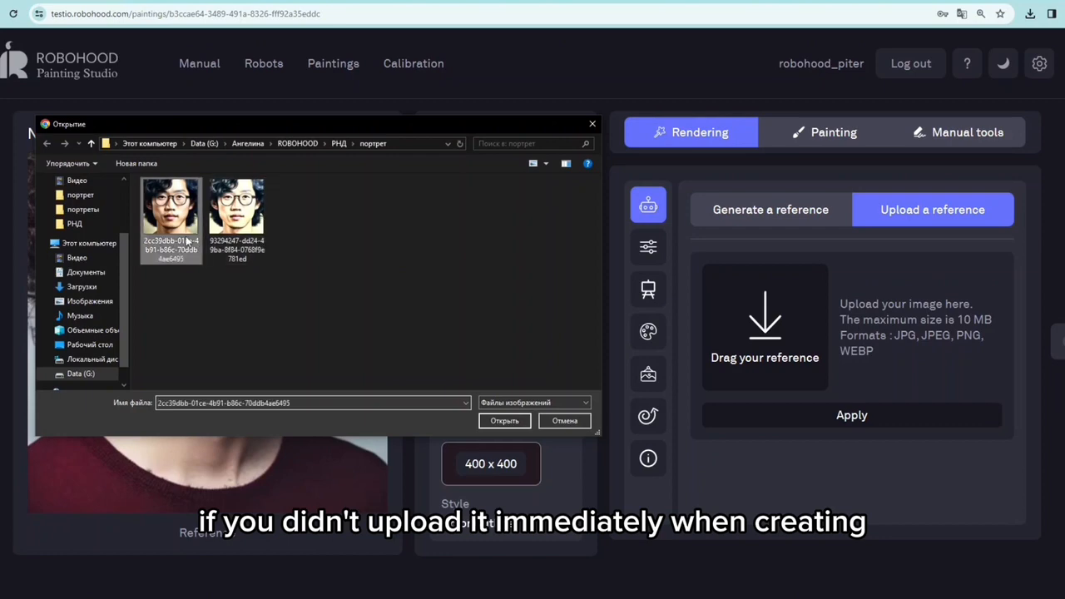
click(497, 422)
click(804, 419)
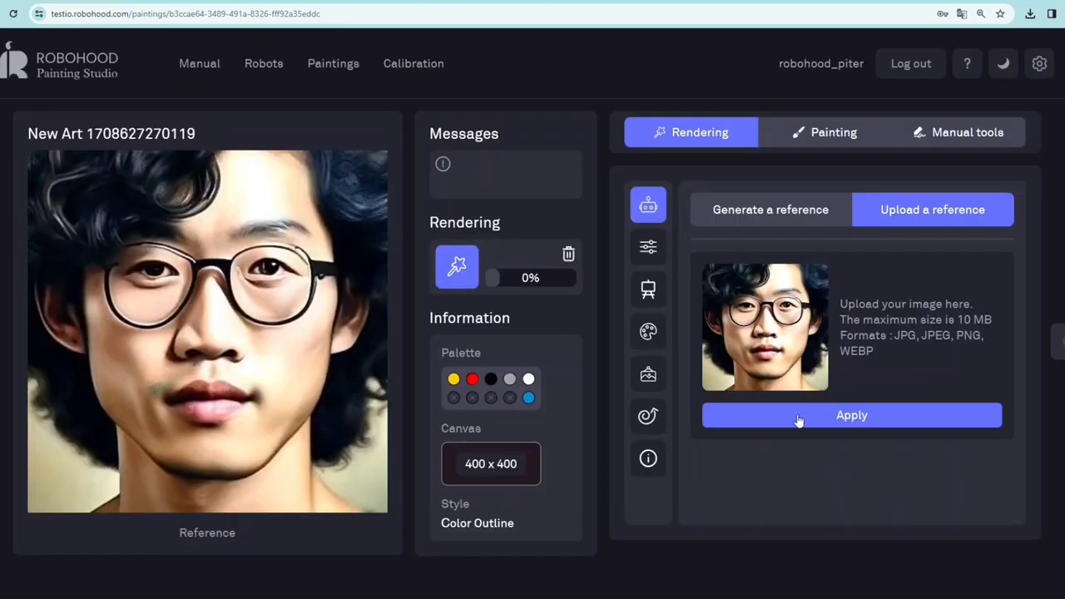
Adjust the reference image to brightness 8, saturation 29 and contrast 17, and save the adjustment.
click(649, 252)
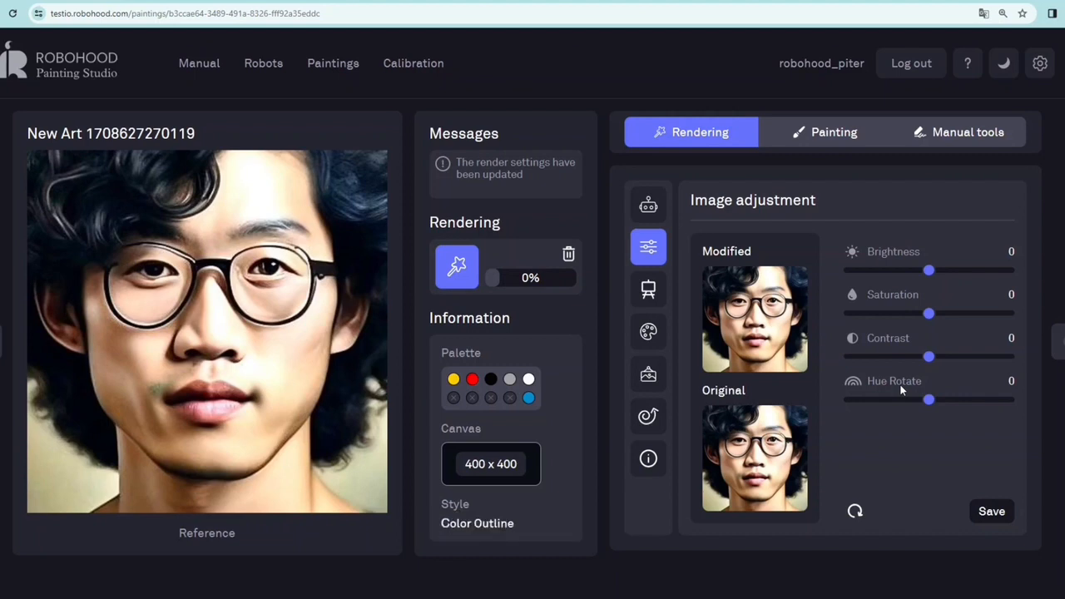
drag(930, 283, 951, 314)
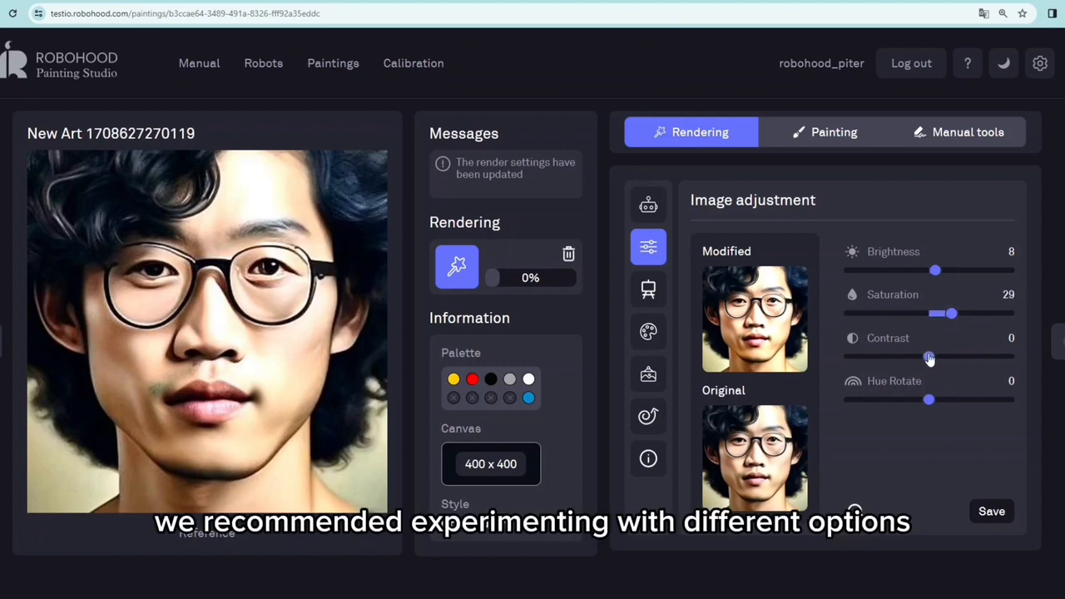
drag(930, 358, 942, 358)
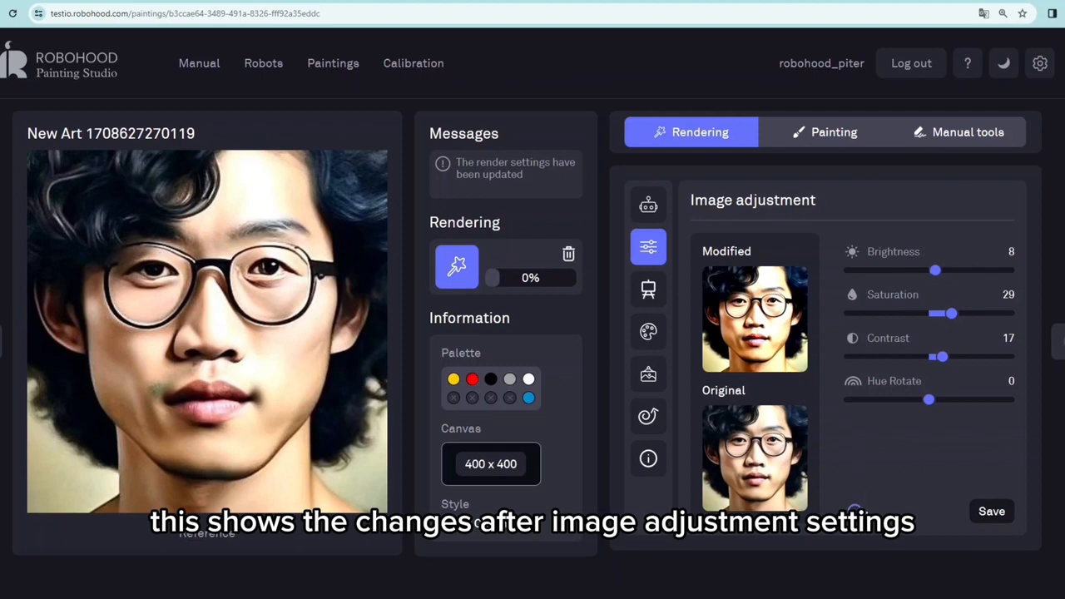
click(988, 513)
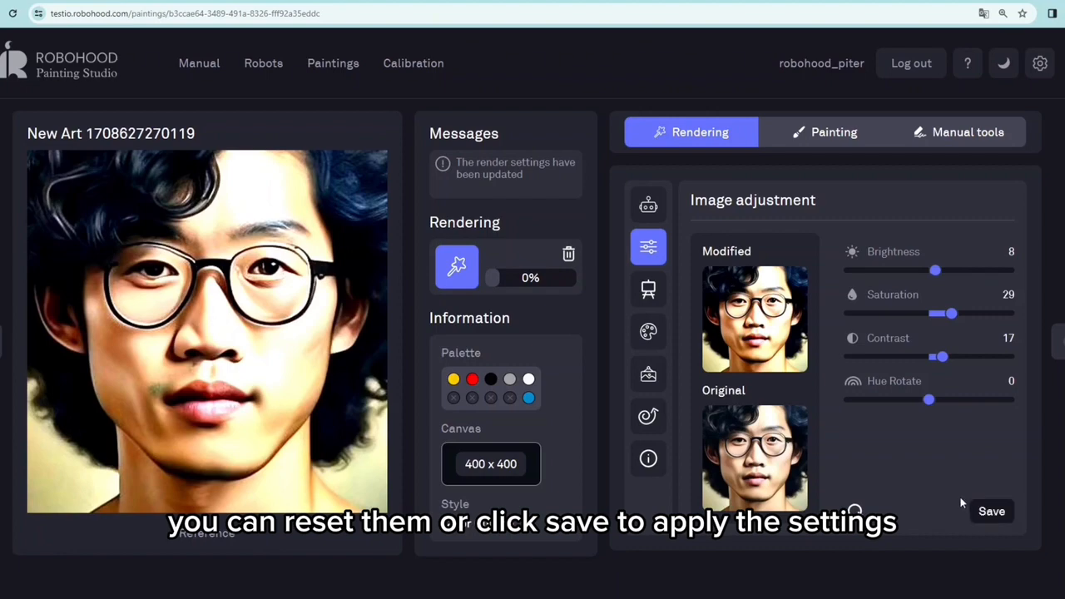
Turn off automatic canvas color and sample the pale yellow background of the reference image as the canvas color.
click(650, 290)
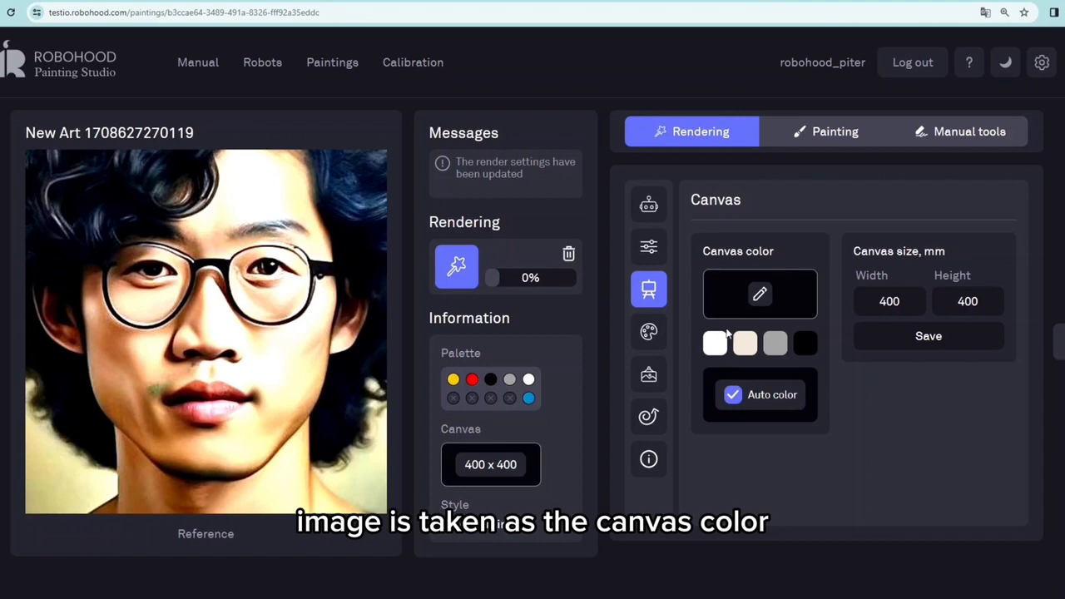
click(734, 395)
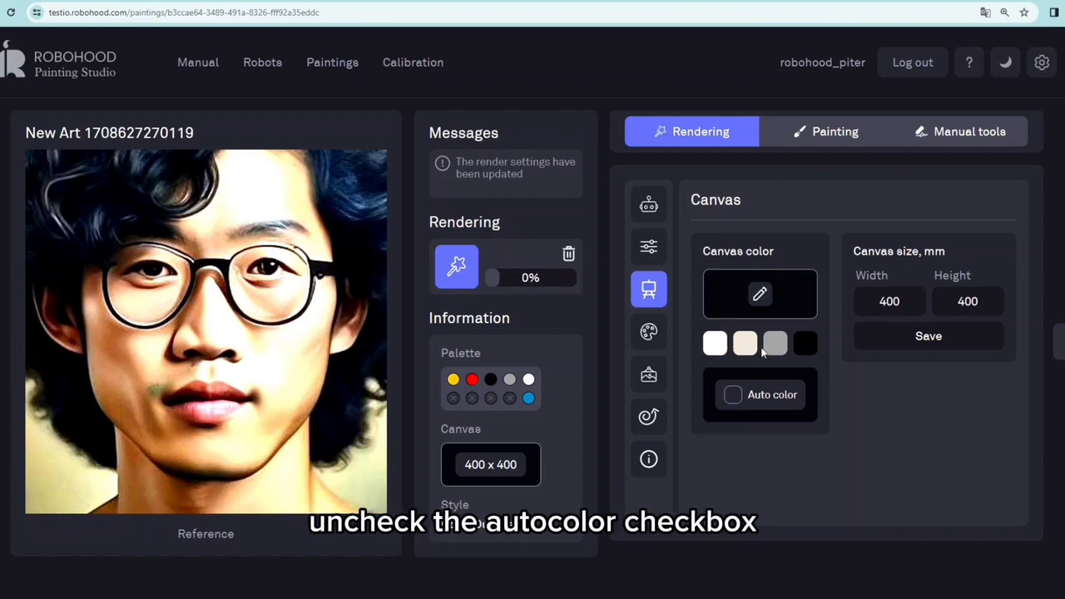
click(759, 296)
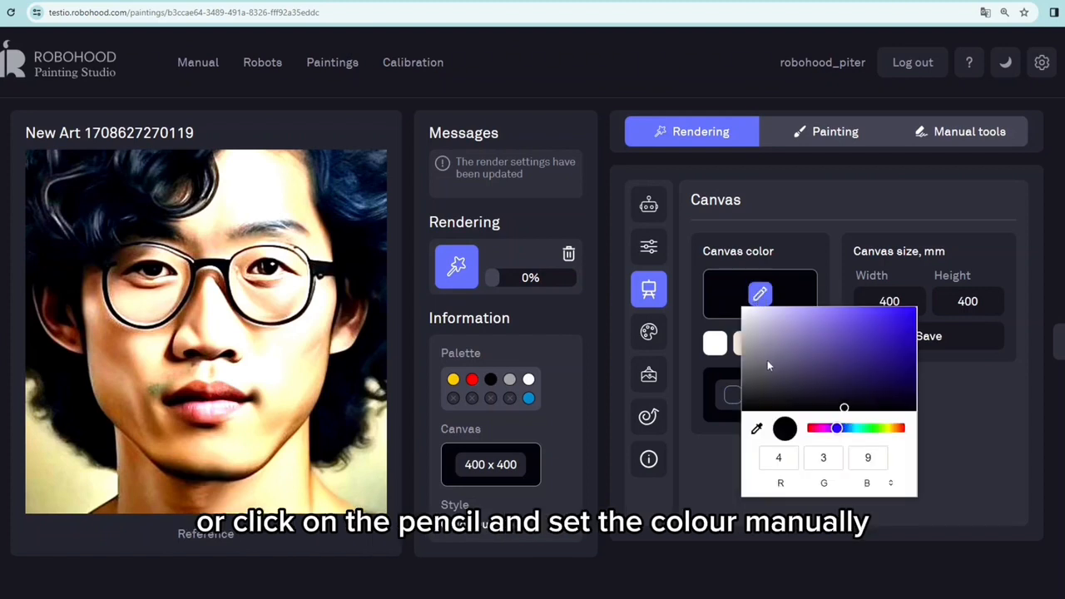
click(757, 429)
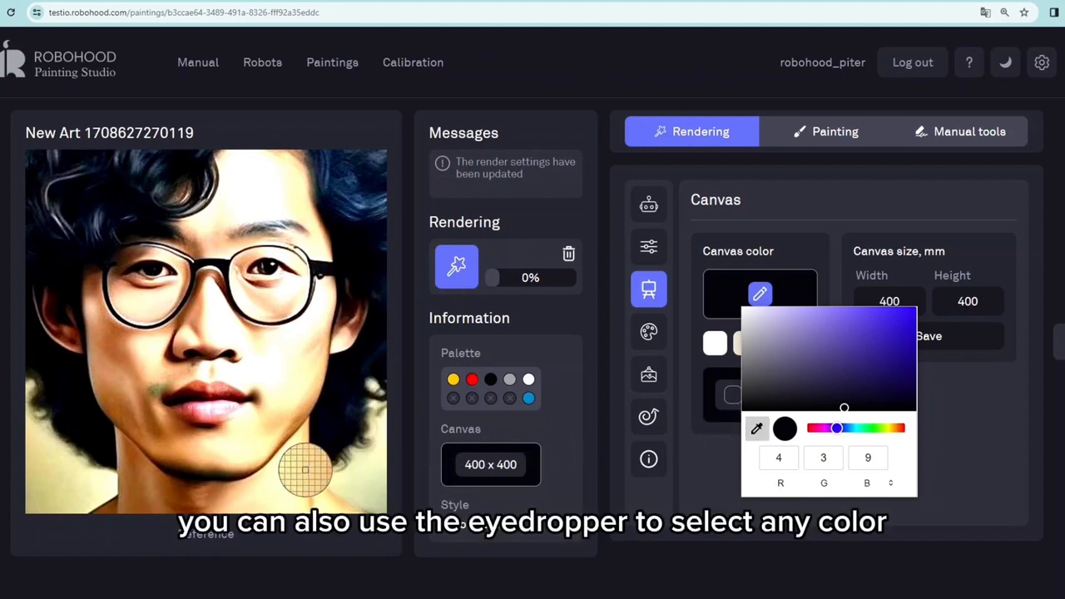
click(281, 480)
click(725, 476)
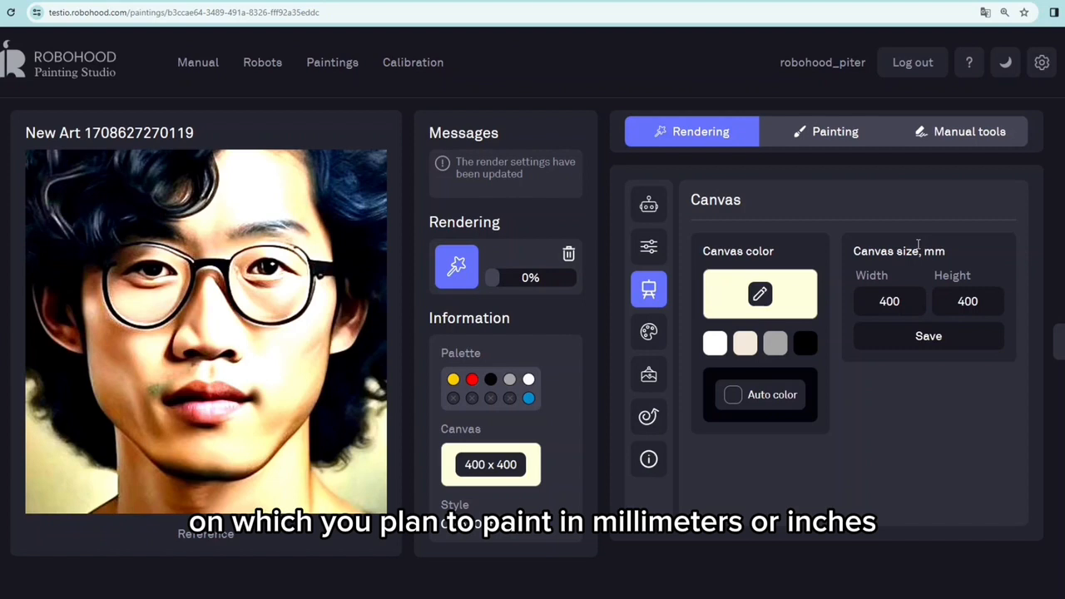
Switch the measurement unit to inches in the settings.
click(1039, 66)
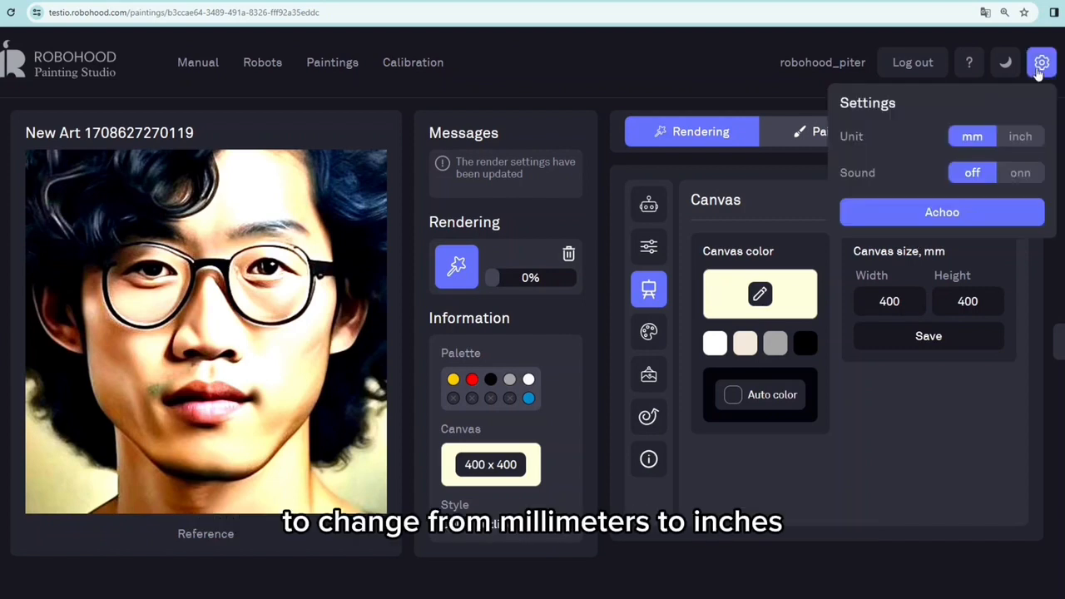
click(1018, 138)
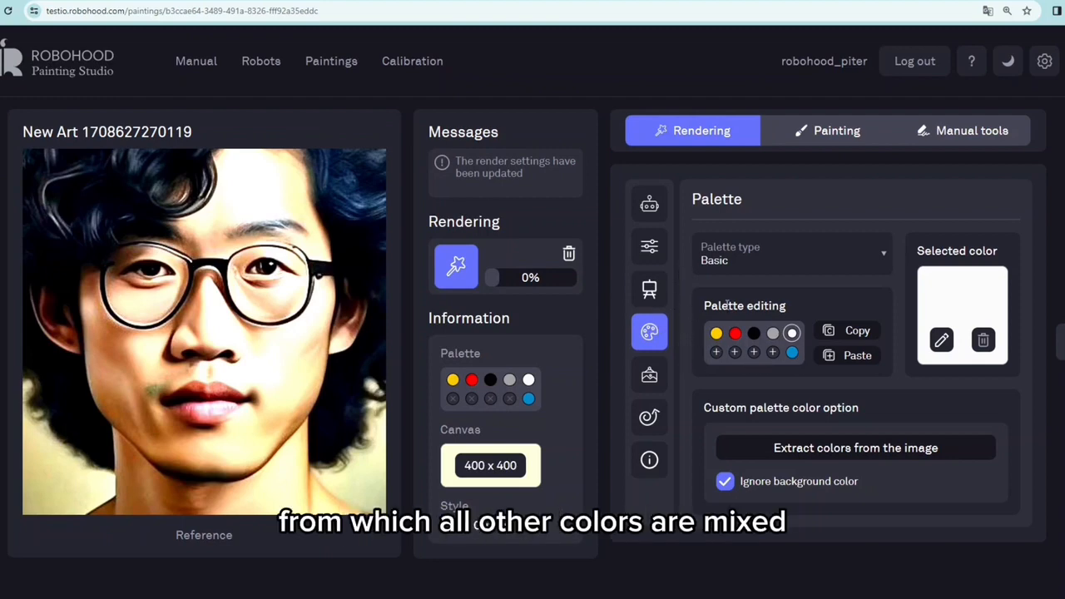
Fill the four empty slots of the Basic palette with yellow-green, violet-blue, slate blue and teal.
click(773, 352)
click(753, 352)
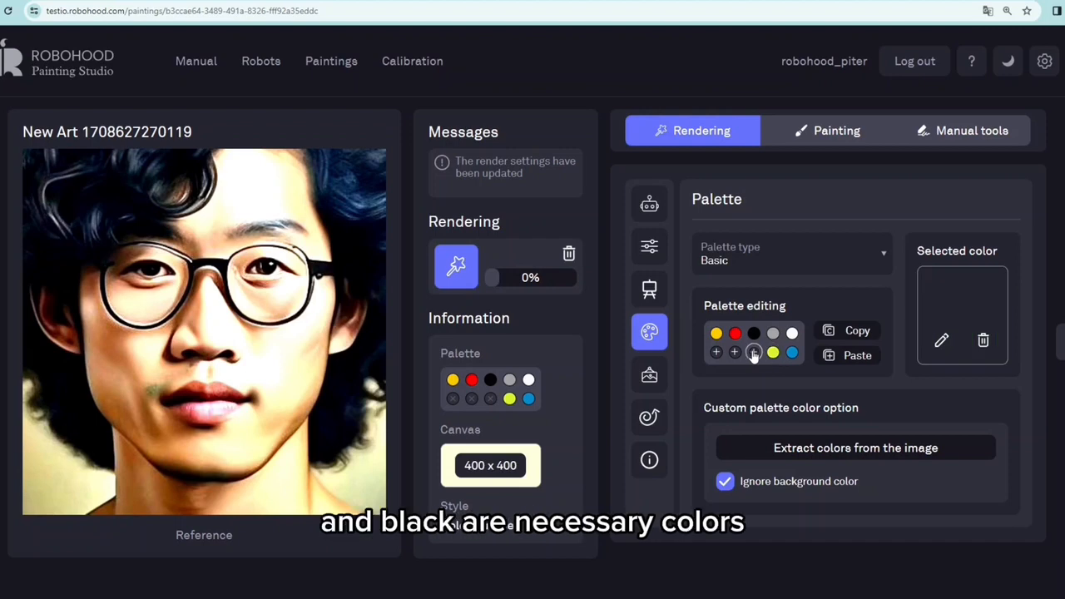
click(735, 352)
click(715, 352)
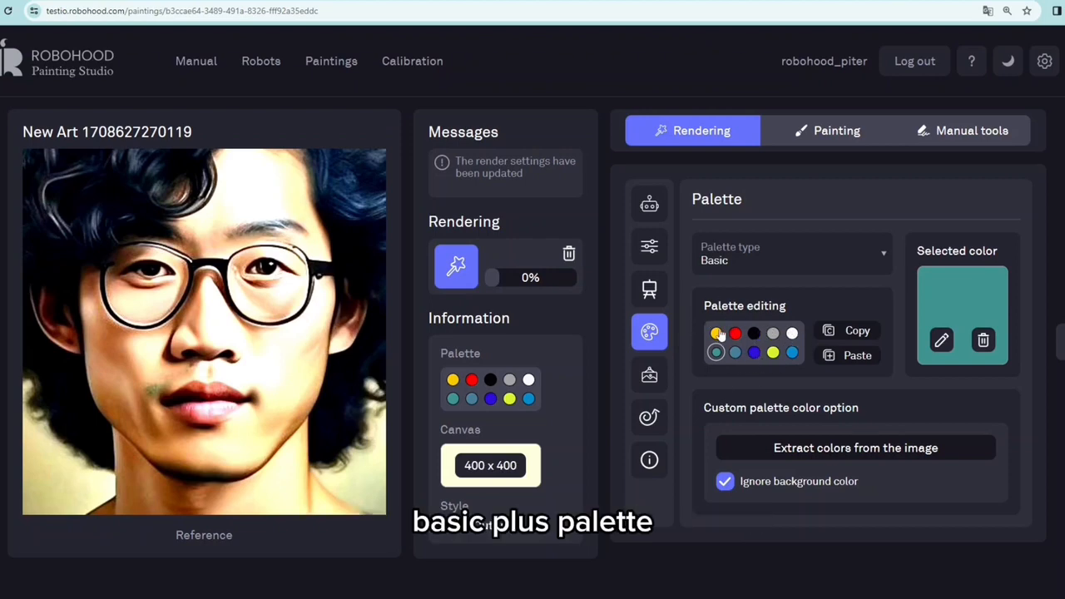
Try the Basic plus palette type and set the palette type to Custom.
click(755, 261)
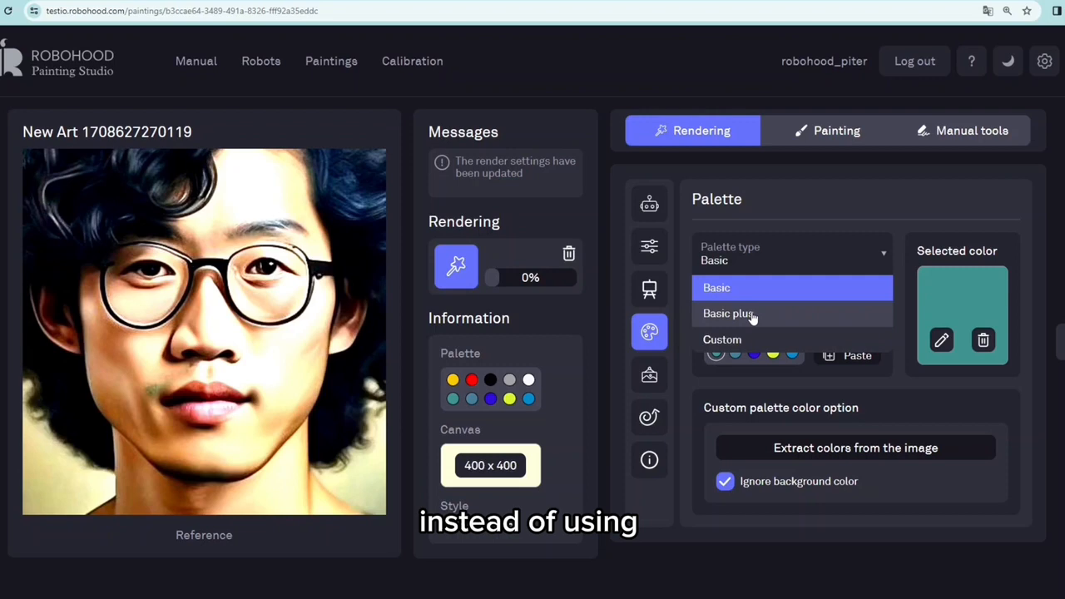
click(752, 315)
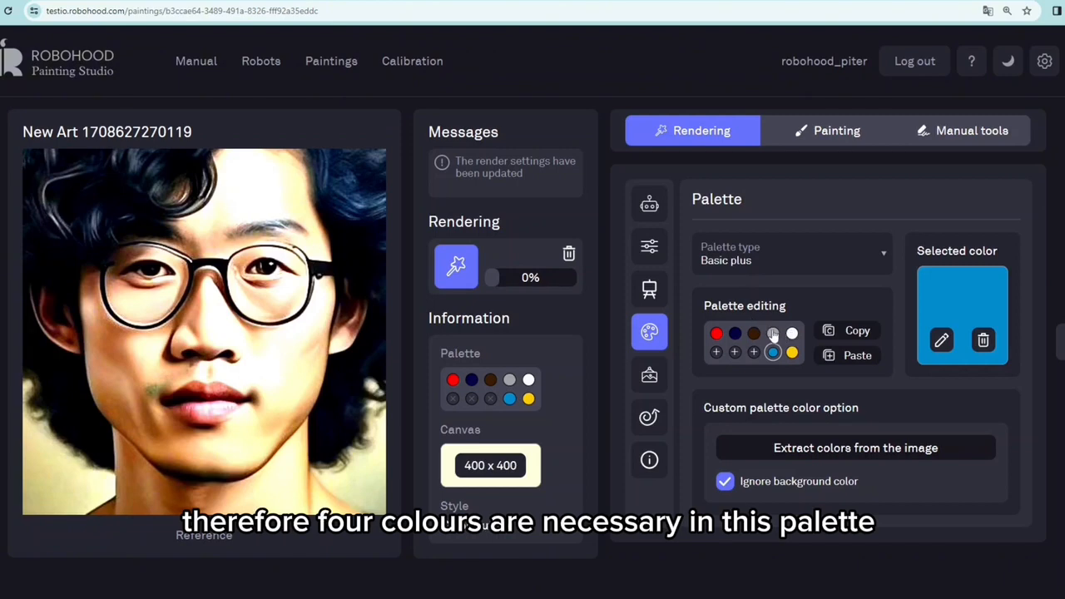
click(741, 263)
click(722, 339)
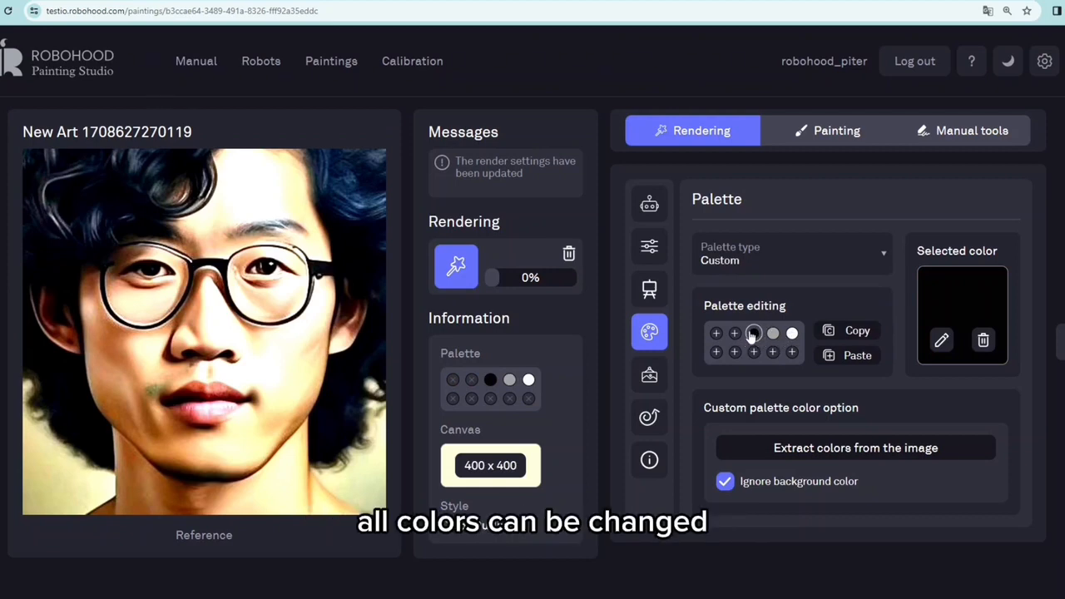
Extract the custom palette colors from the image, turn off ignoring the background color and extract them again.
click(786, 450)
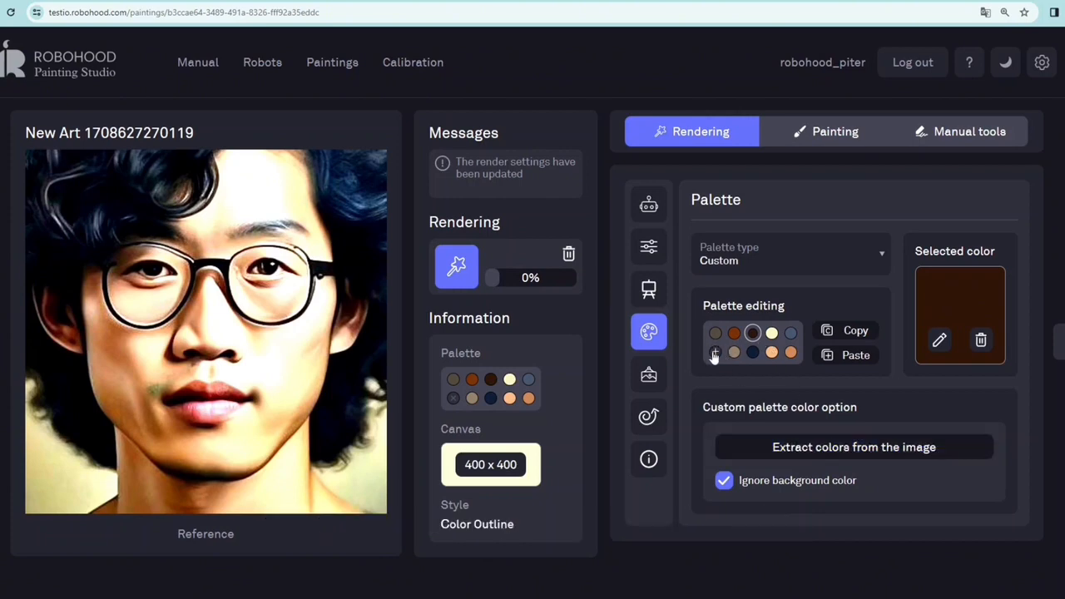
click(725, 483)
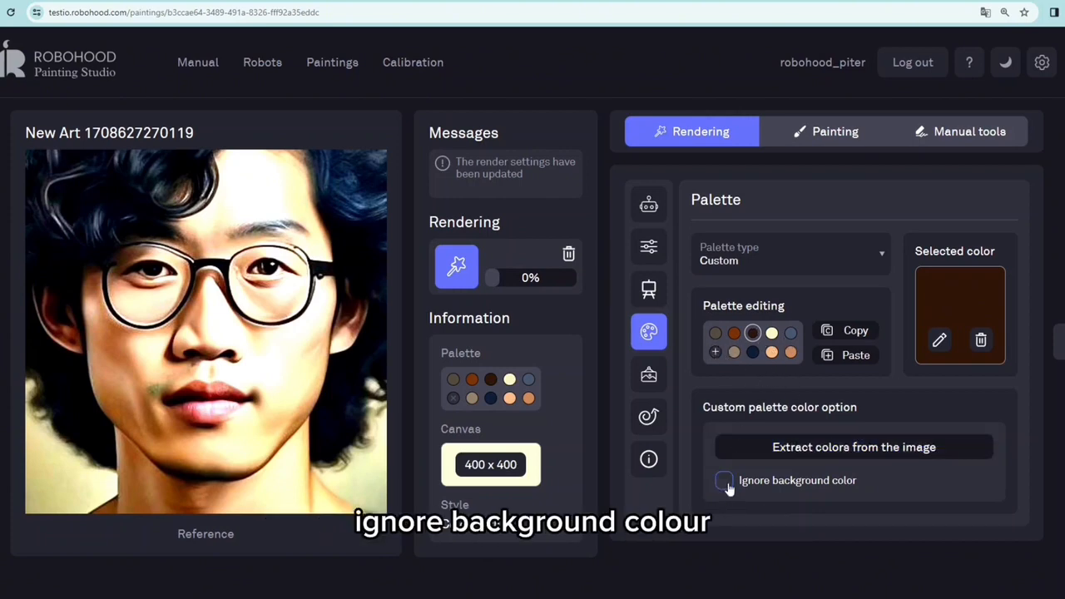
click(744, 450)
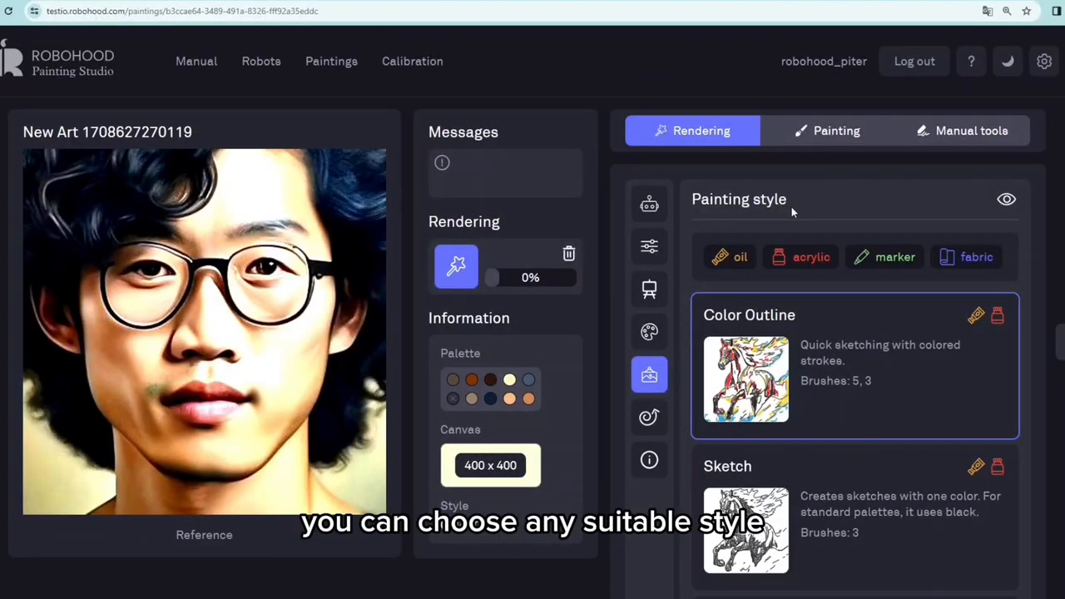
Browse the painting styles and set the painting's style to Illustration.
scroll(818, 345, down, 3)
scroll(819, 345, down, 9)
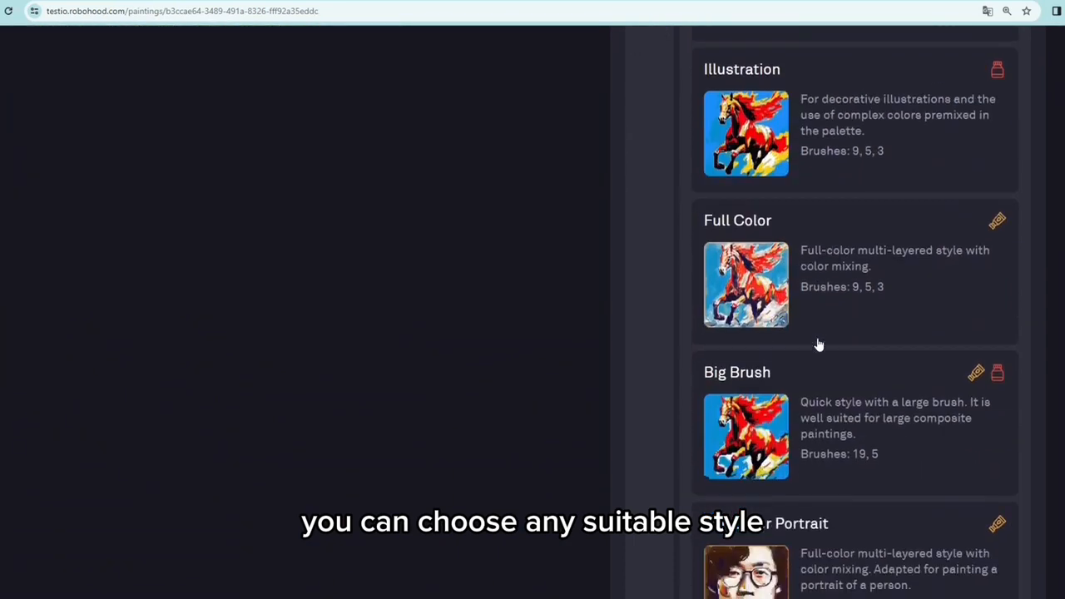
scroll(832, 350, up, 1)
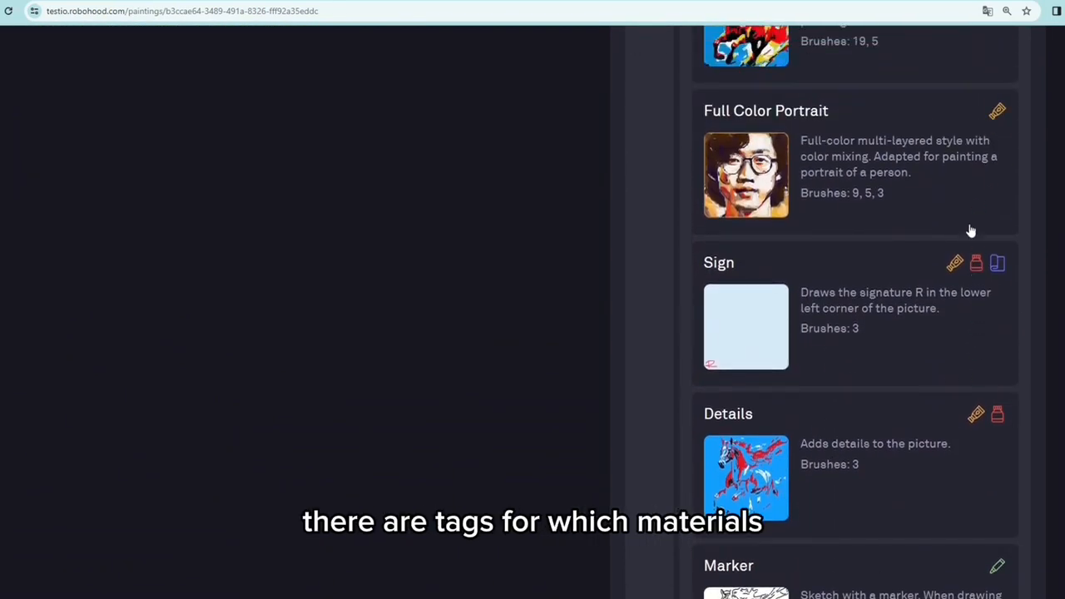
scroll(969, 233, up, 1)
scroll(975, 341, up, 5)
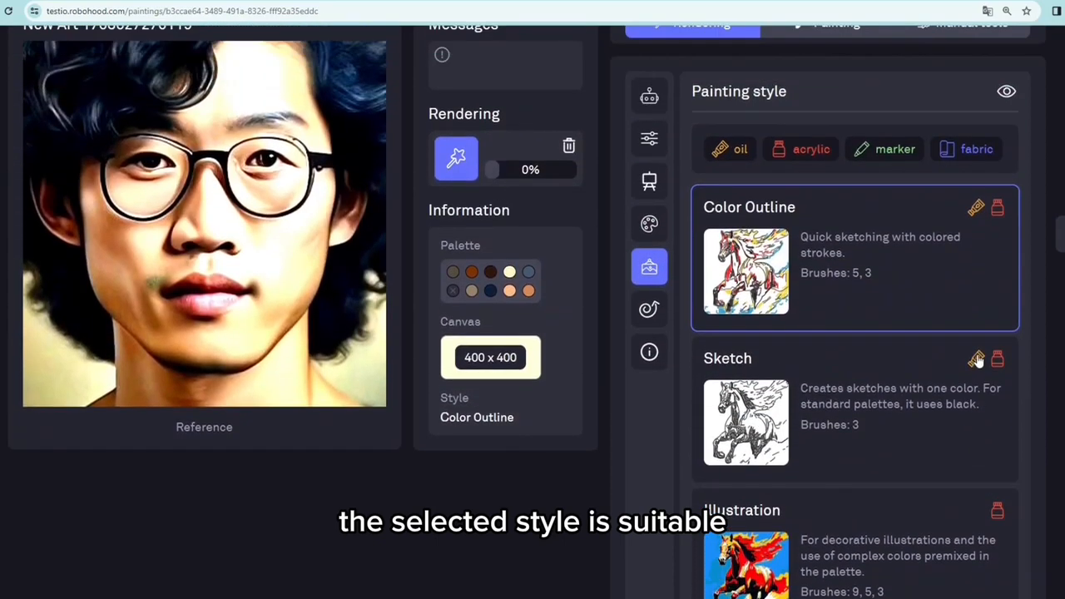
scroll(976, 361, down, 1)
click(919, 441)
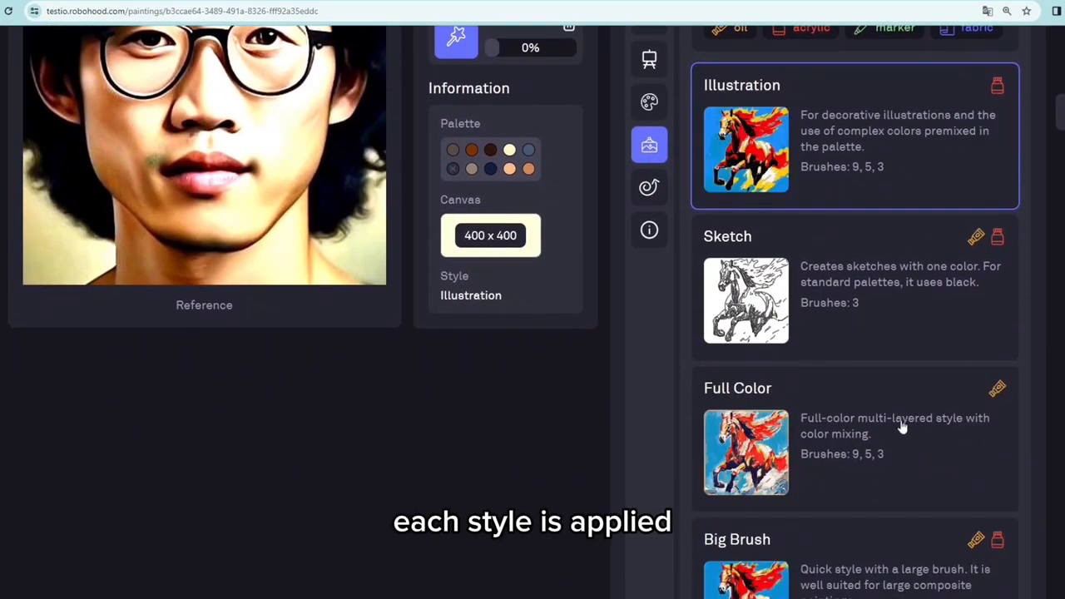
scroll(908, 418, up, 1)
scroll(908, 417, up, 2)
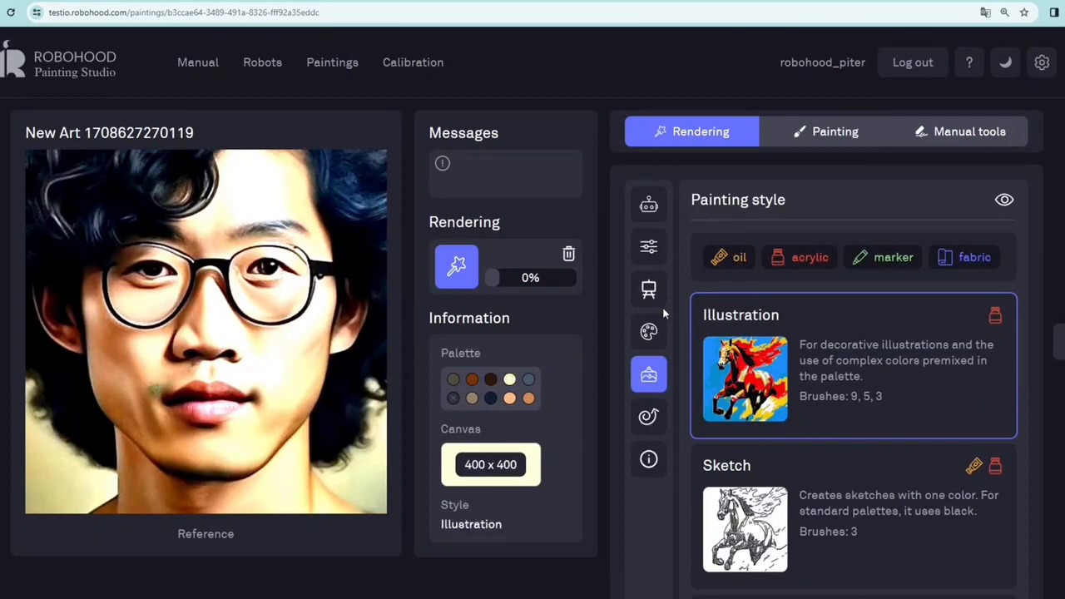
Check the stroke direction options and the stroke statistics, and start rendering the painting.
click(649, 416)
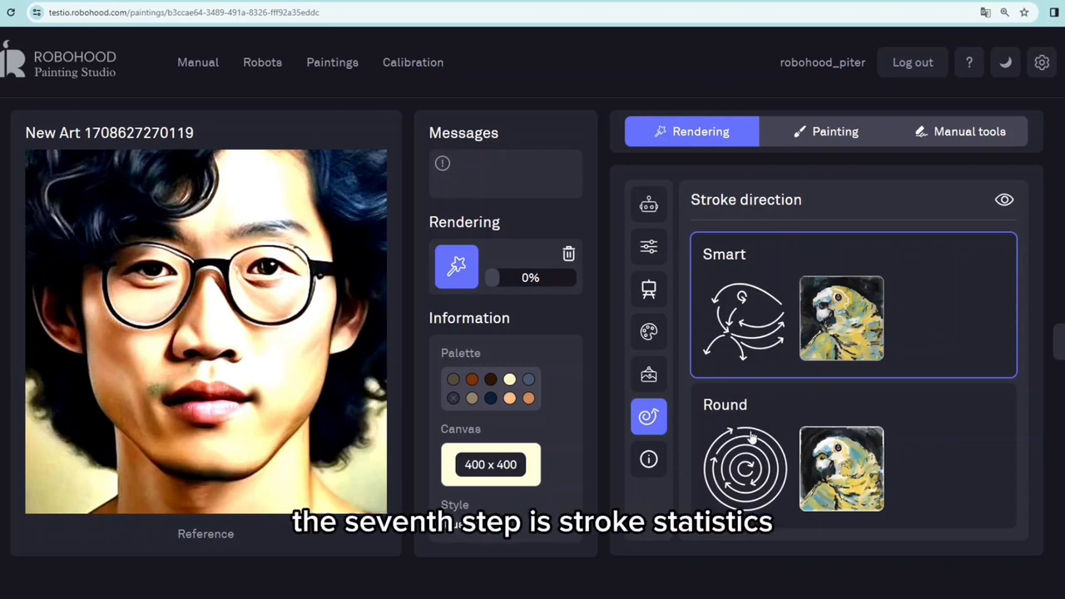
click(654, 458)
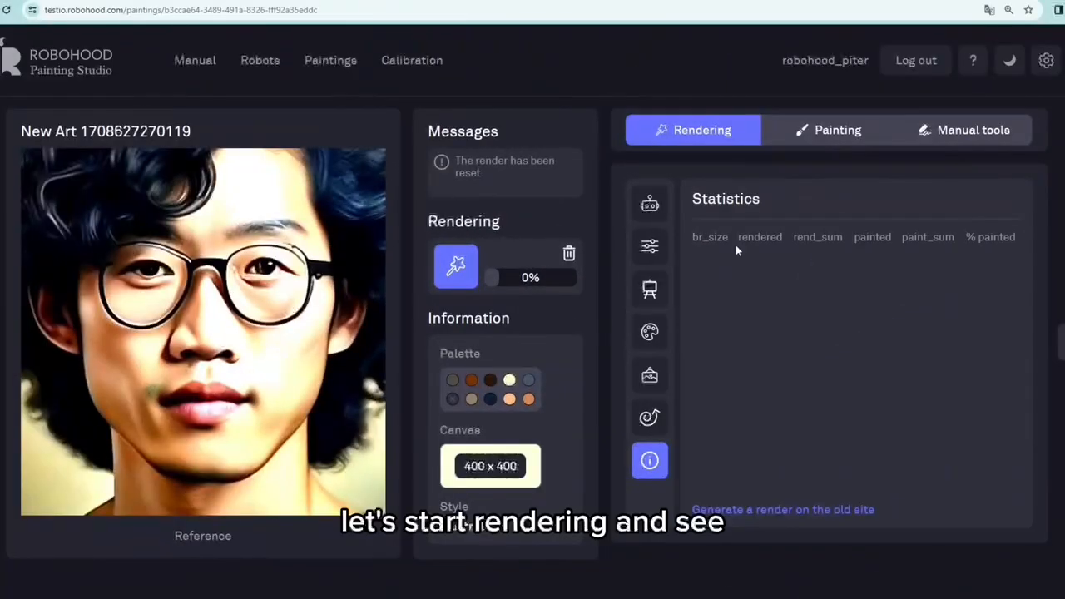
click(468, 273)
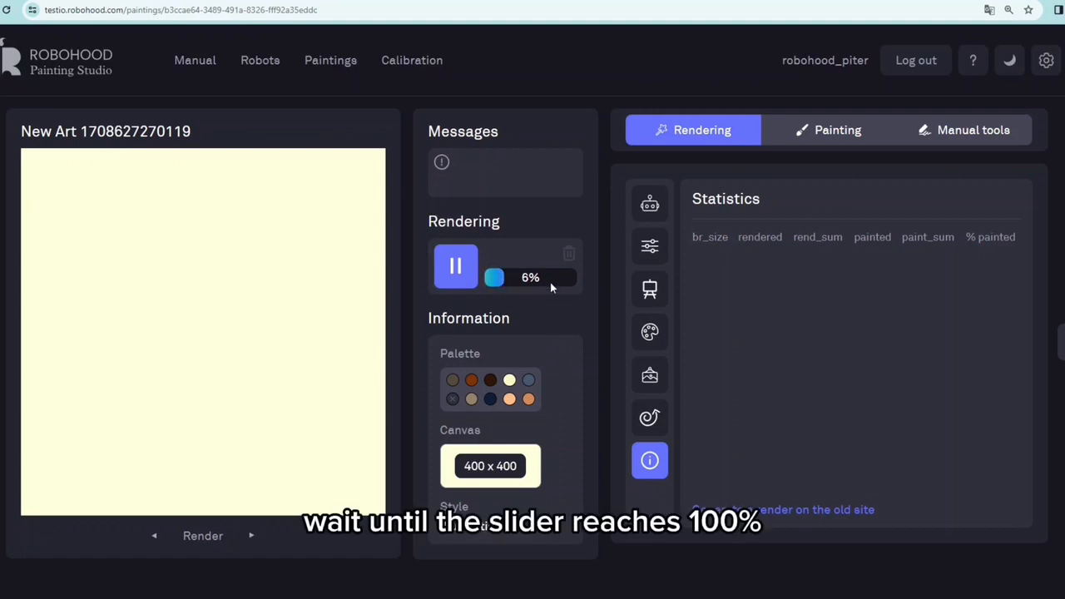
click(351, 66)
click(482, 476)
click(470, 267)
click(332, 62)
click(796, 294)
click(457, 266)
click(335, 65)
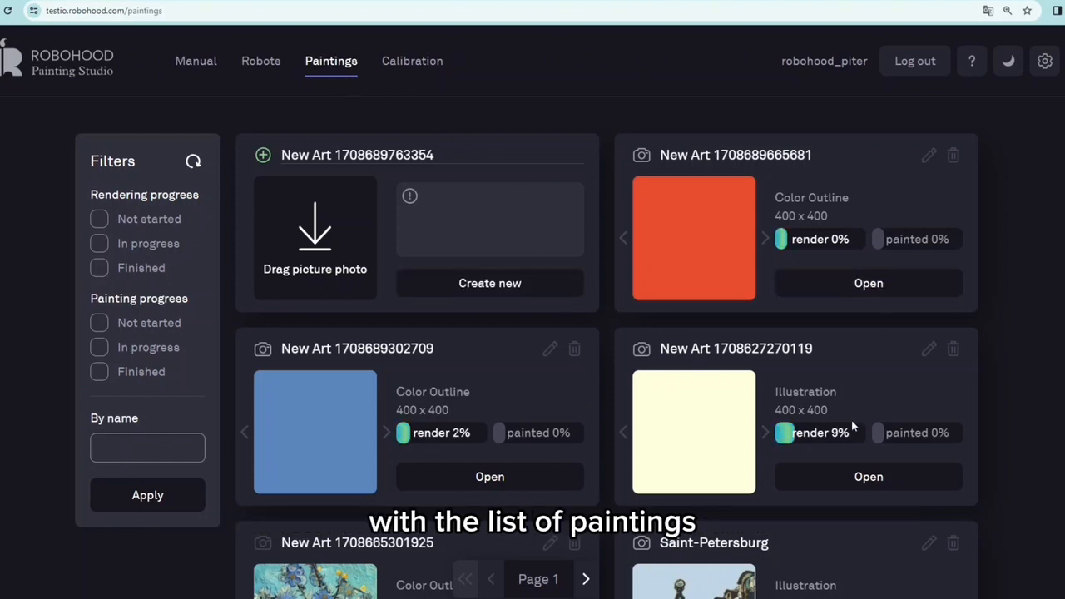
click(819, 474)
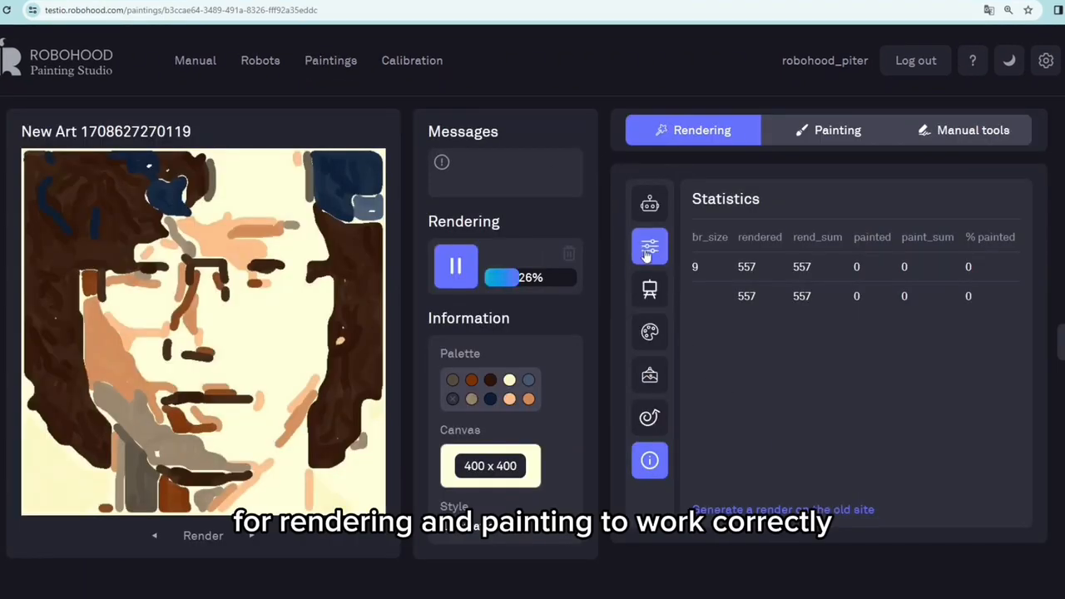
click(645, 258)
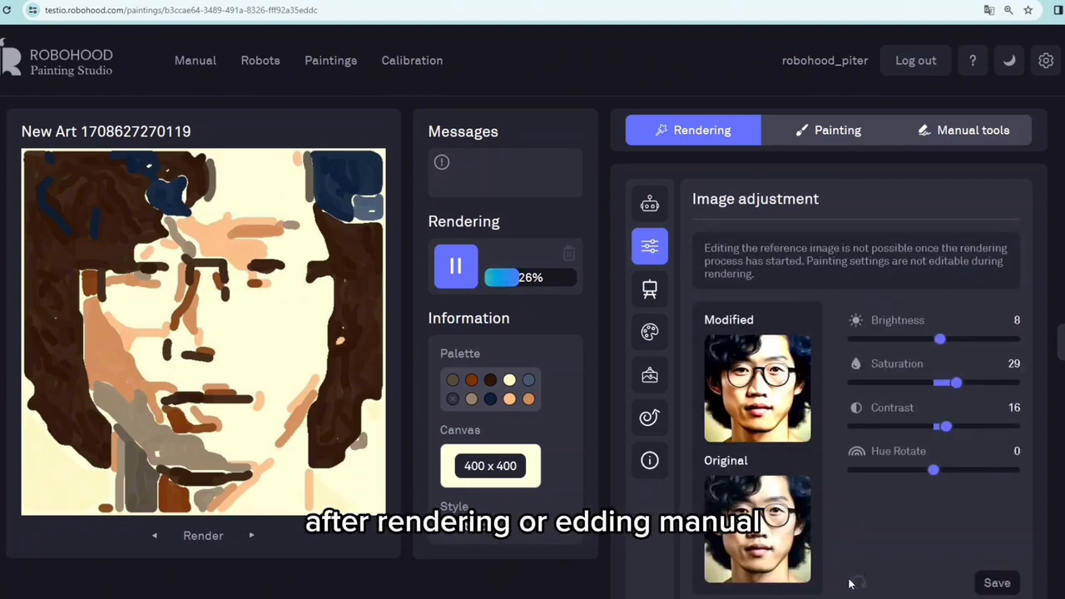
click(650, 288)
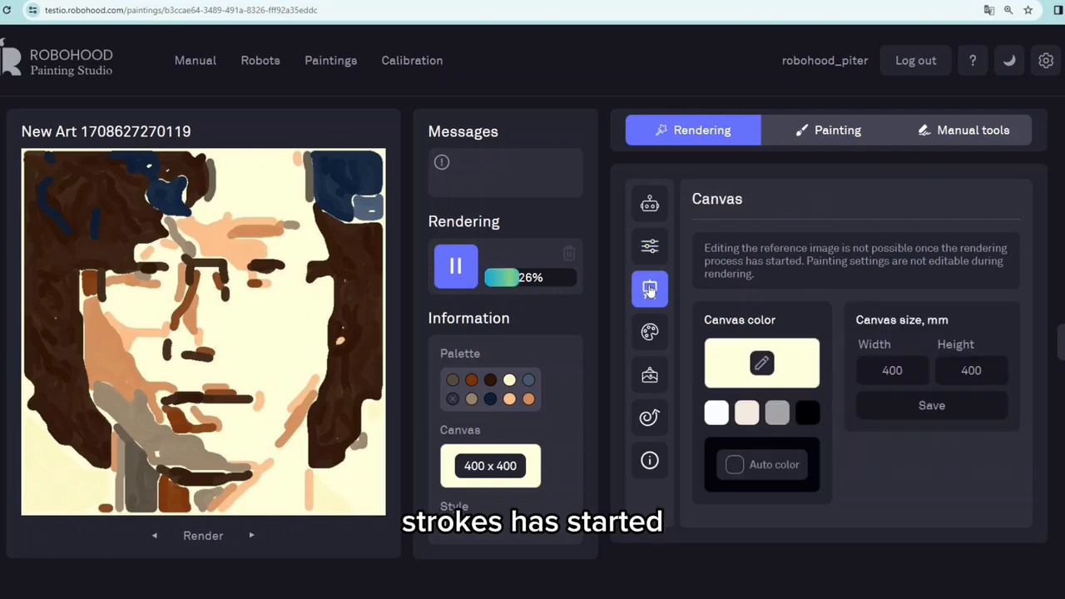
click(650, 332)
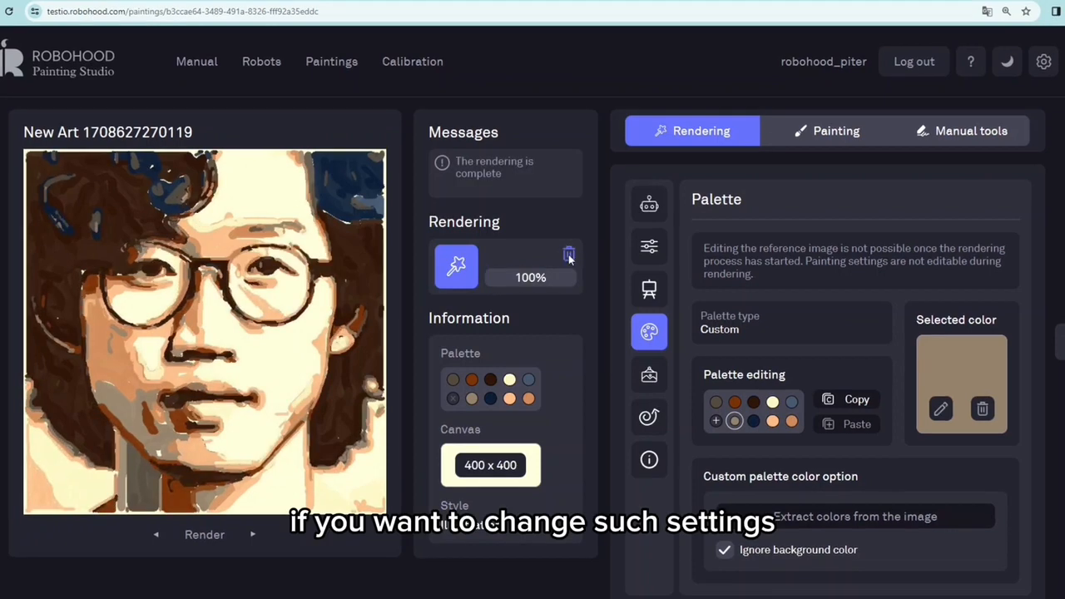
click(569, 254)
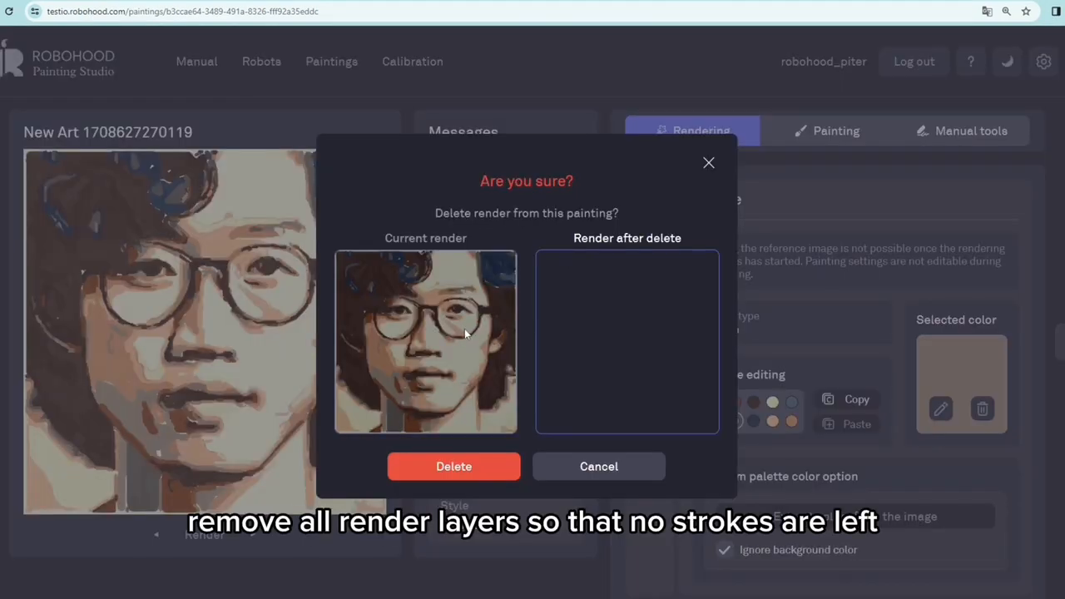
click(454, 467)
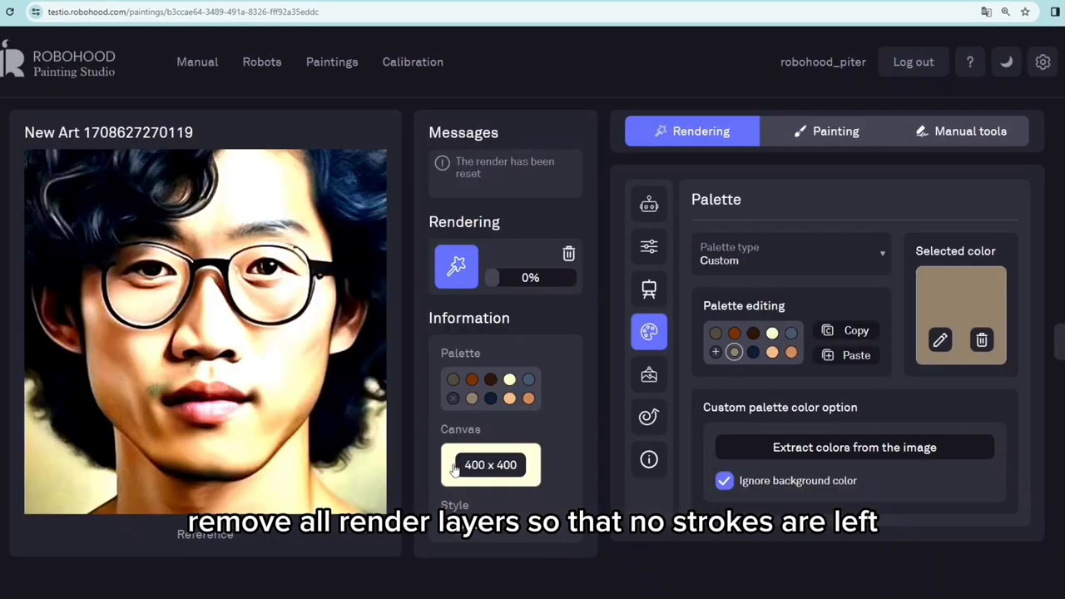
Set the reference image's brightness to 17 and saturation to 33, save the adjustment and start rendering again.
click(649, 247)
drag(937, 270, 944, 270)
drag(951, 314, 960, 315)
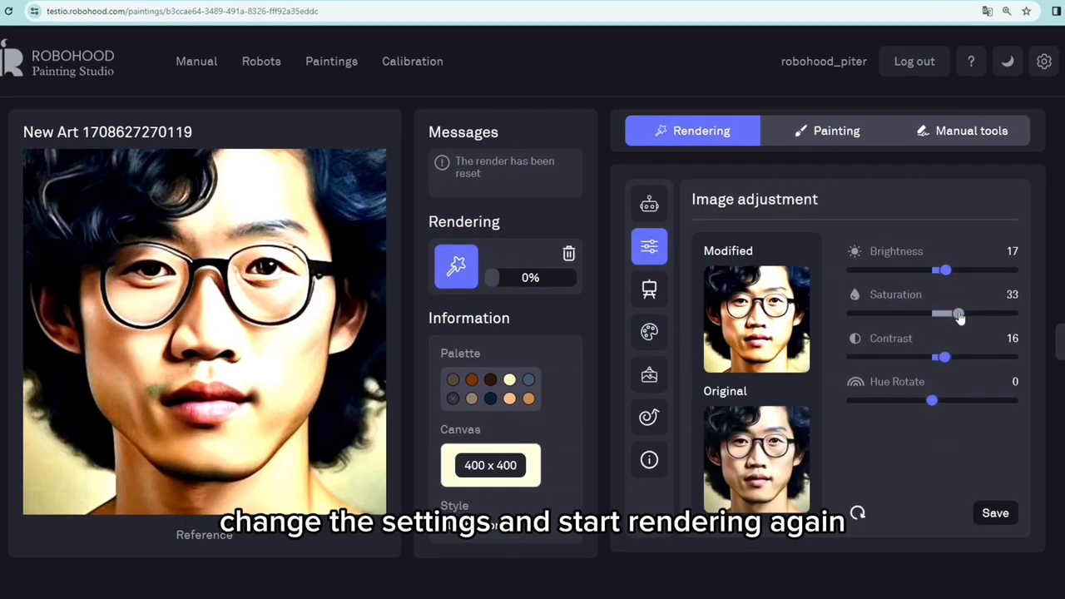
click(985, 512)
click(457, 267)
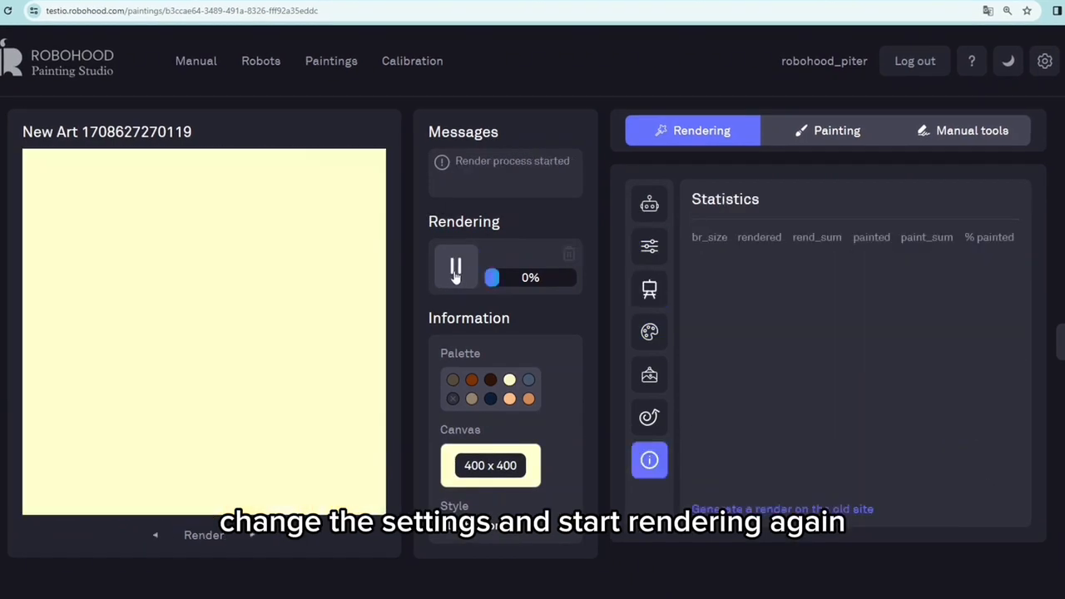
Change the painting style to Color Outline and render it on top of the Illustration render.
click(649, 378)
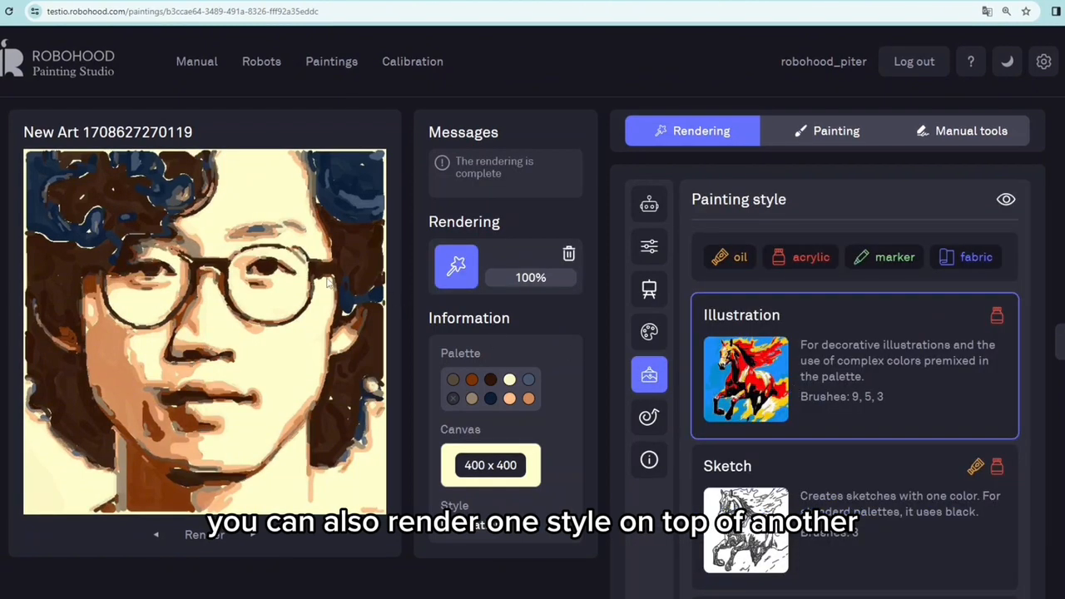
scroll(873, 370, down, 3)
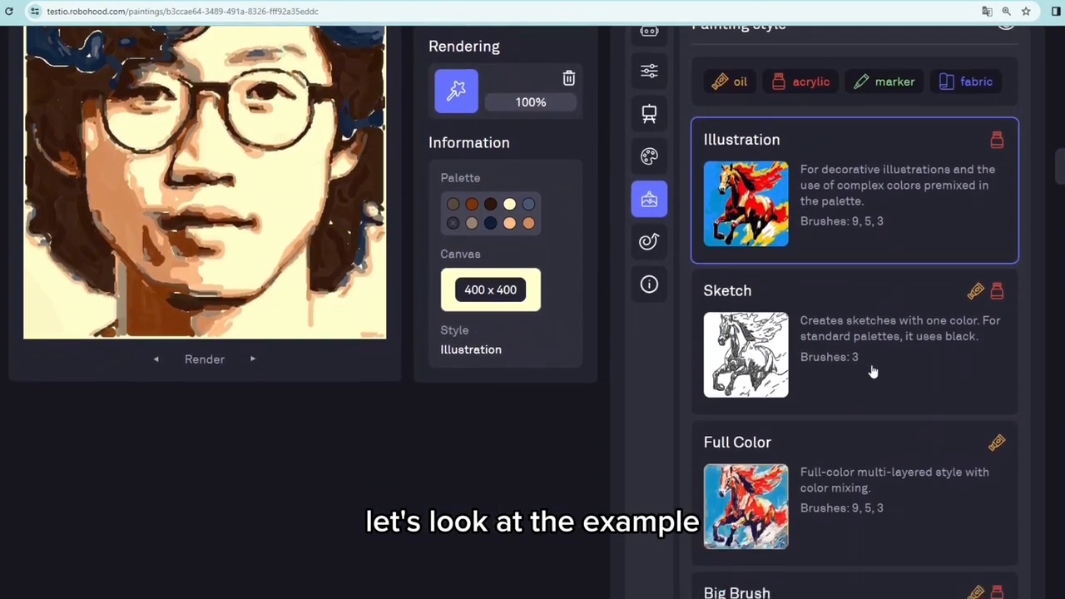
scroll(873, 371, down, 7)
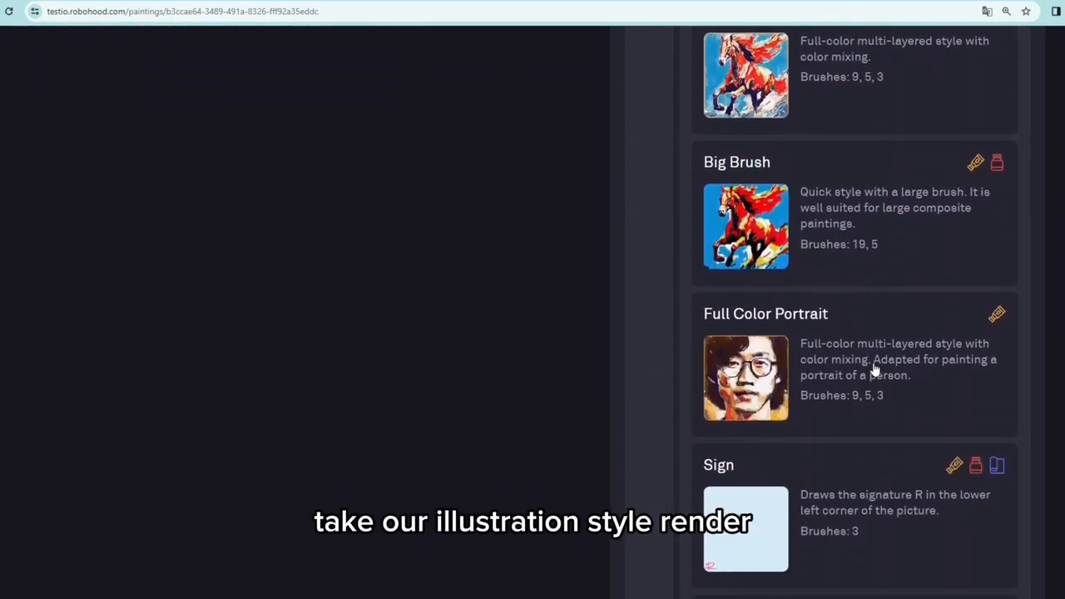
scroll(873, 370, down, 2)
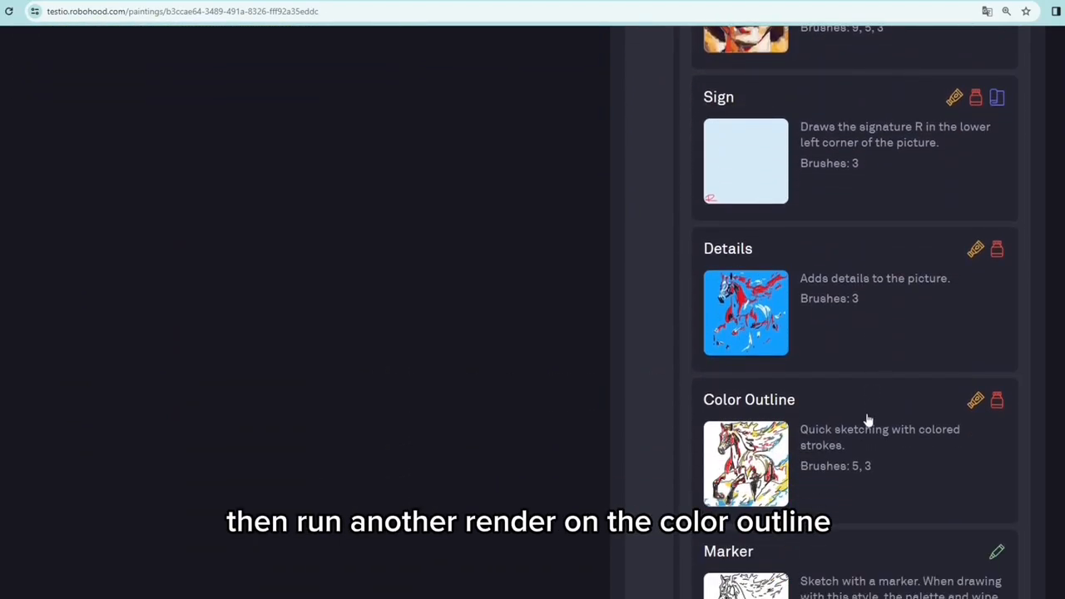
scroll(865, 420, up, 3)
scroll(836, 412, up, 9)
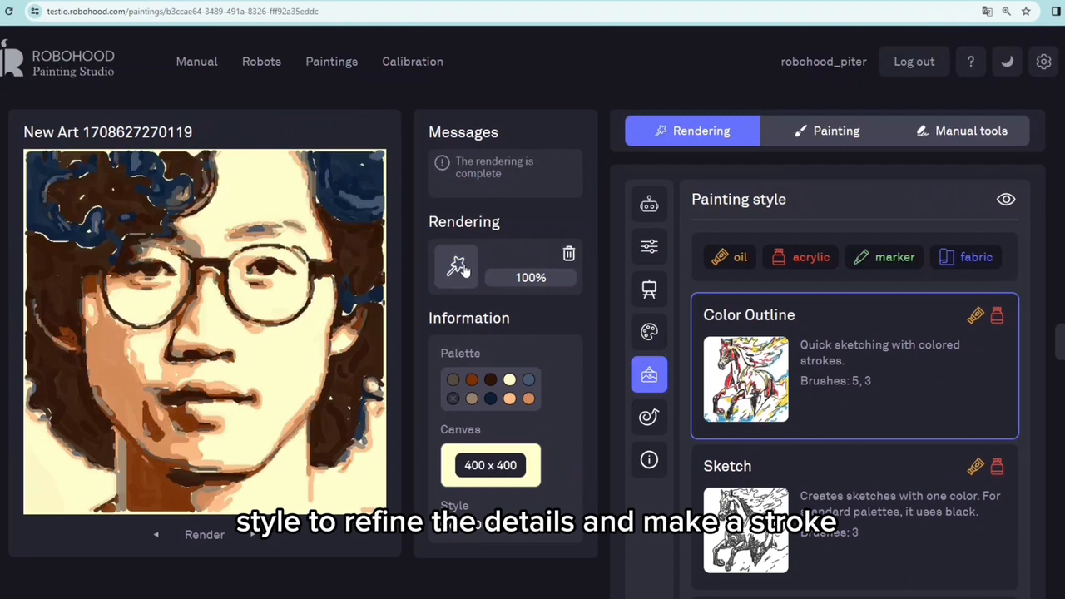
click(462, 268)
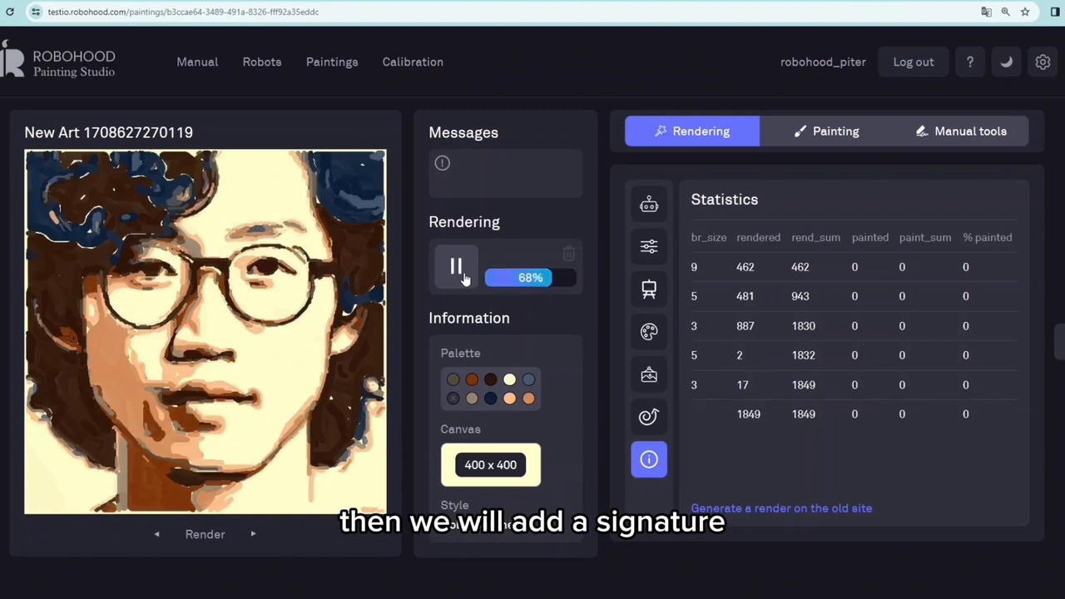
Change the painting style to Sign and render the signature on top of the existing layers.
click(649, 375)
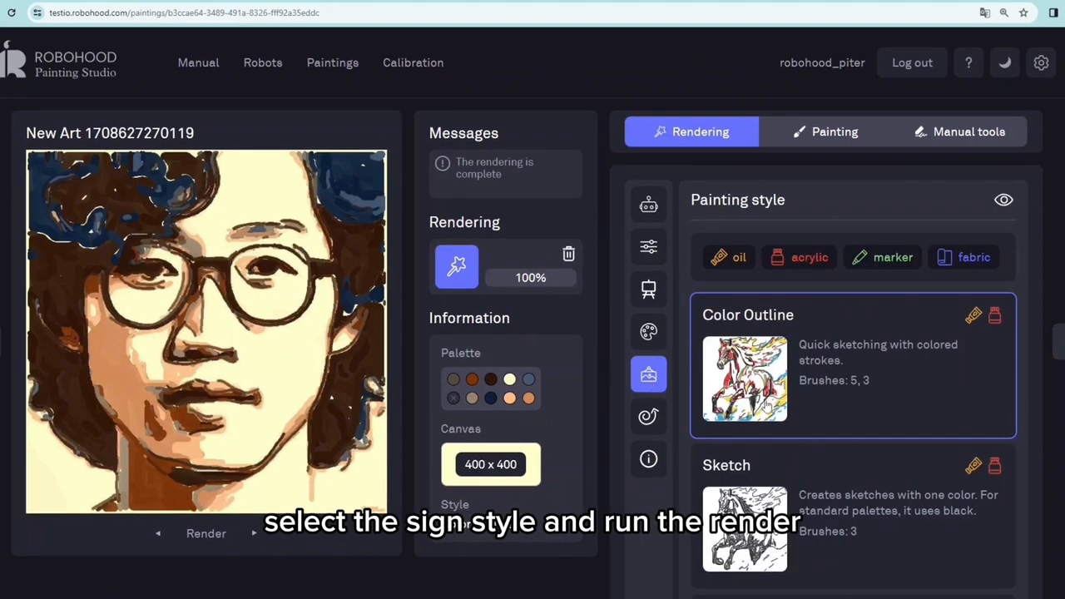
scroll(849, 433, down, 5)
scroll(849, 431, down, 8)
click(824, 332)
scroll(828, 350, up, 10)
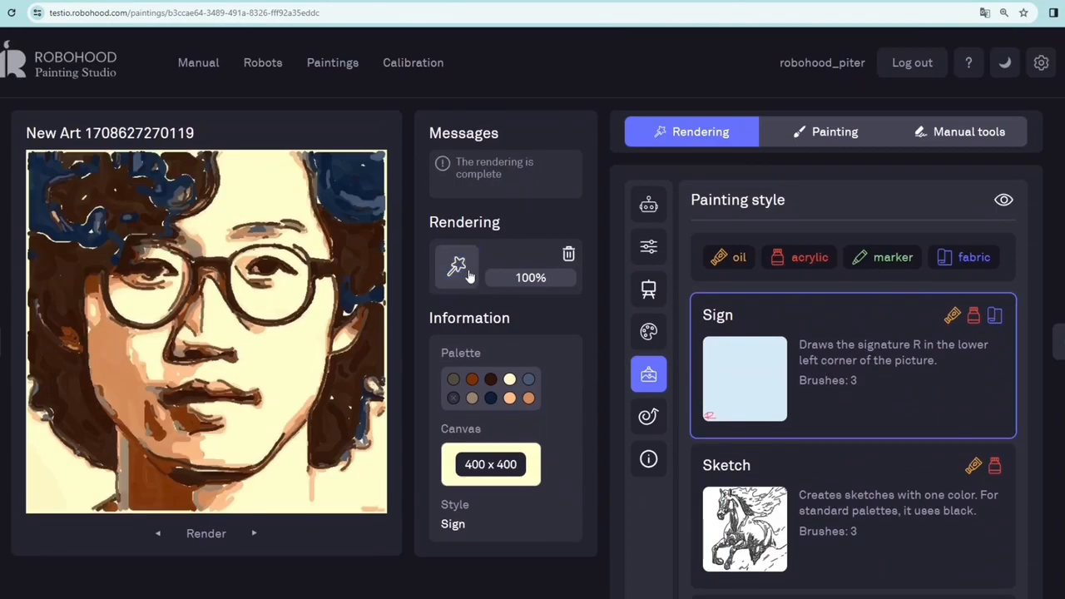
click(460, 272)
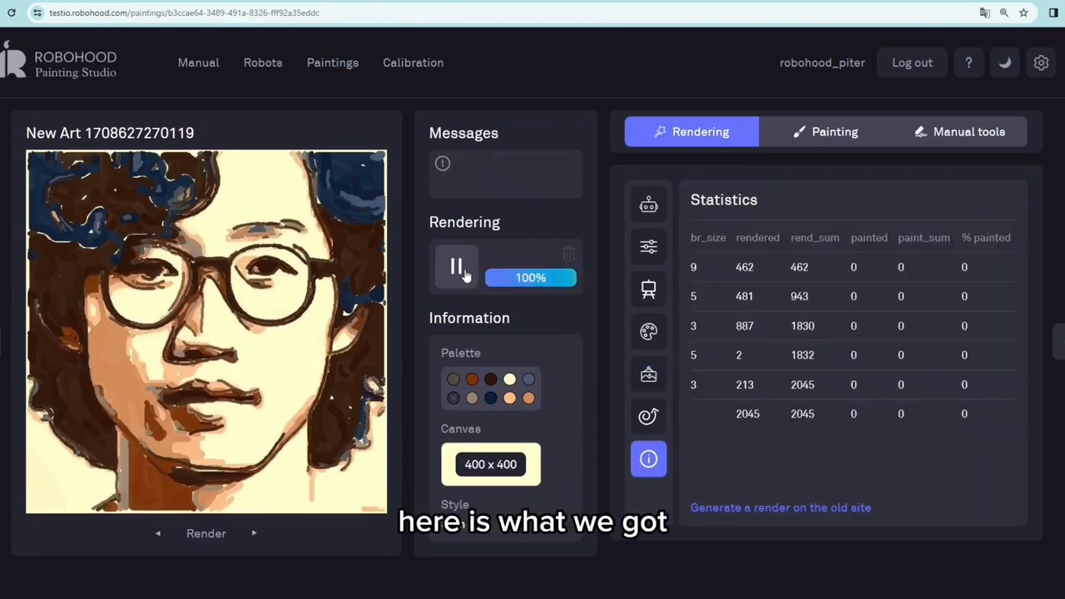
Delete the signature layer from the render and return to the paintings list.
click(568, 255)
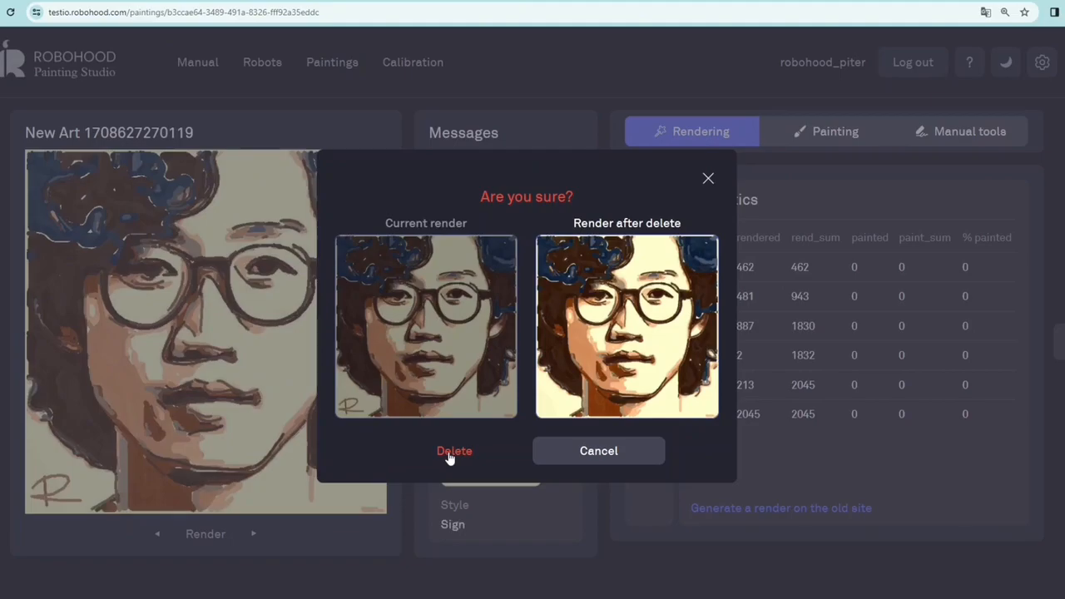
click(448, 456)
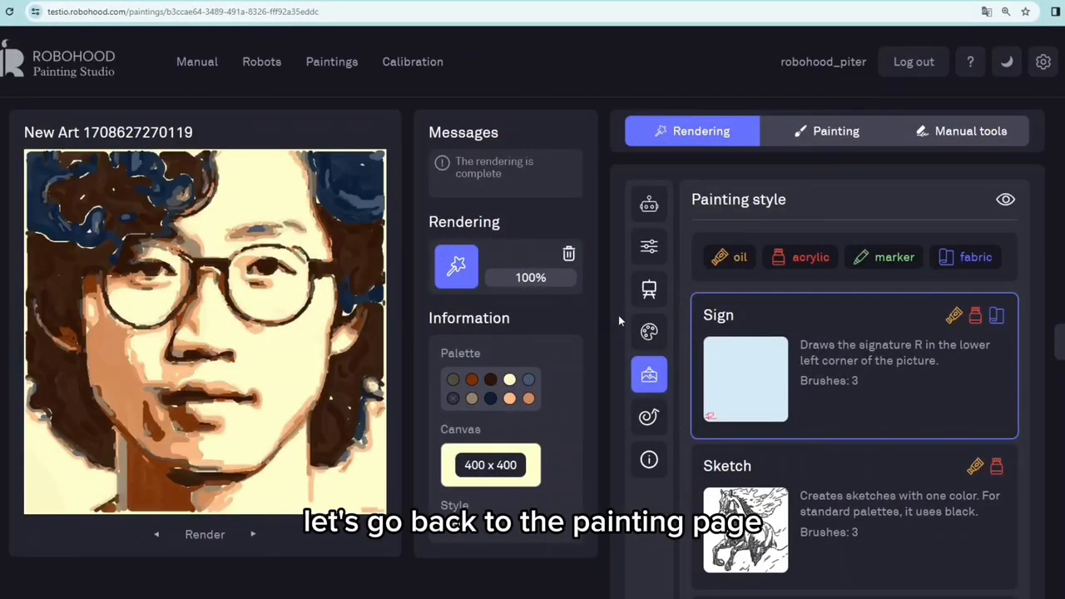
click(339, 65)
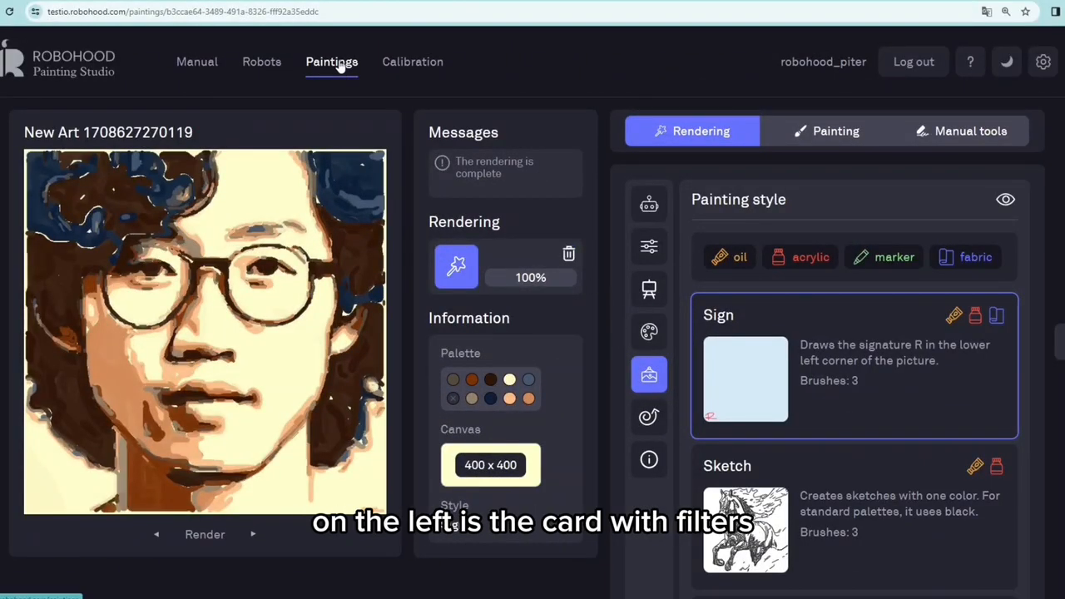